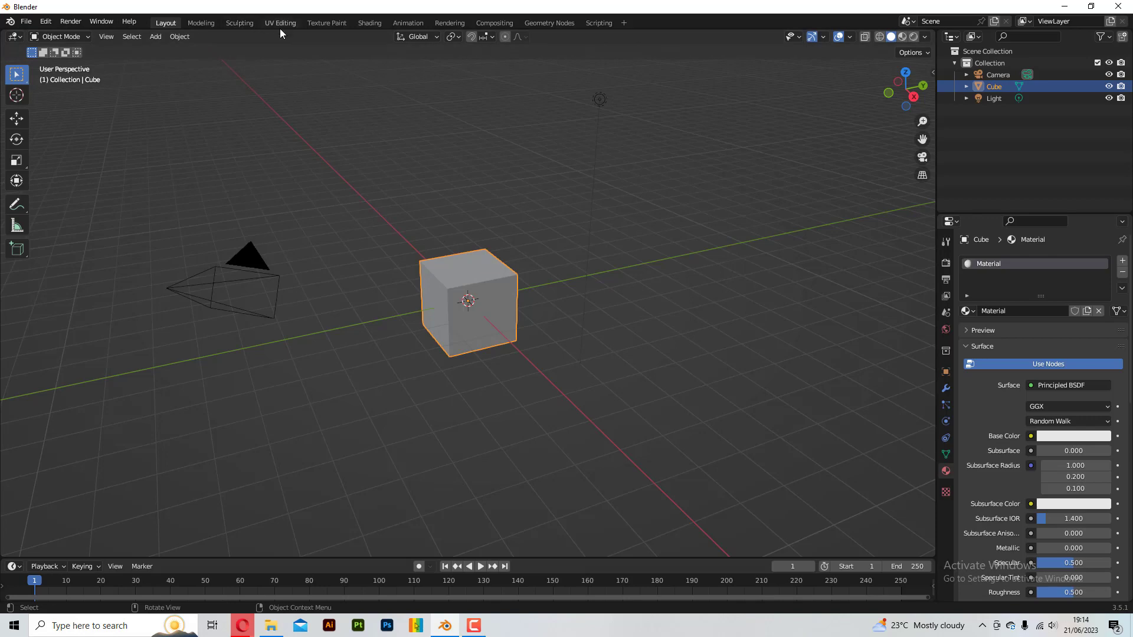
- In the Shading workspace, add the IMG_7083.JPG image to the cube's material and link its Color to the Base Color
{"action": "left_click", "coordinate": [369, 22]}
{"action": "middle_click_drag", "start_coordinate": [257, 443], "coordinate": [468, 452]}
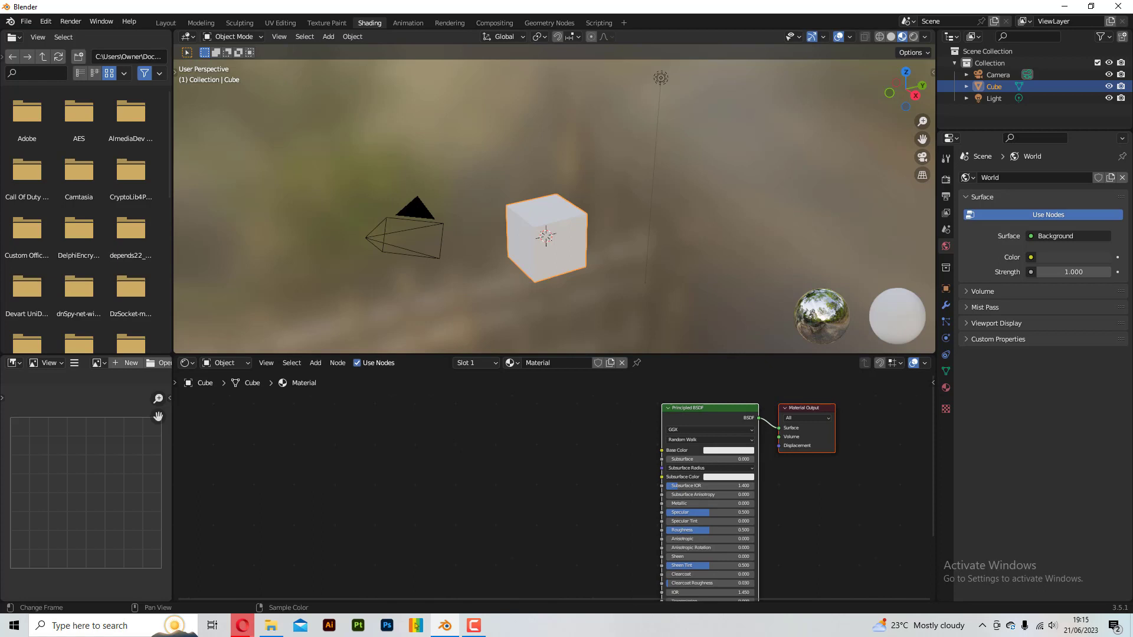
{"action": "left_click_drag", "start_coordinate": [0, 437], "coordinate": [525, 434]}
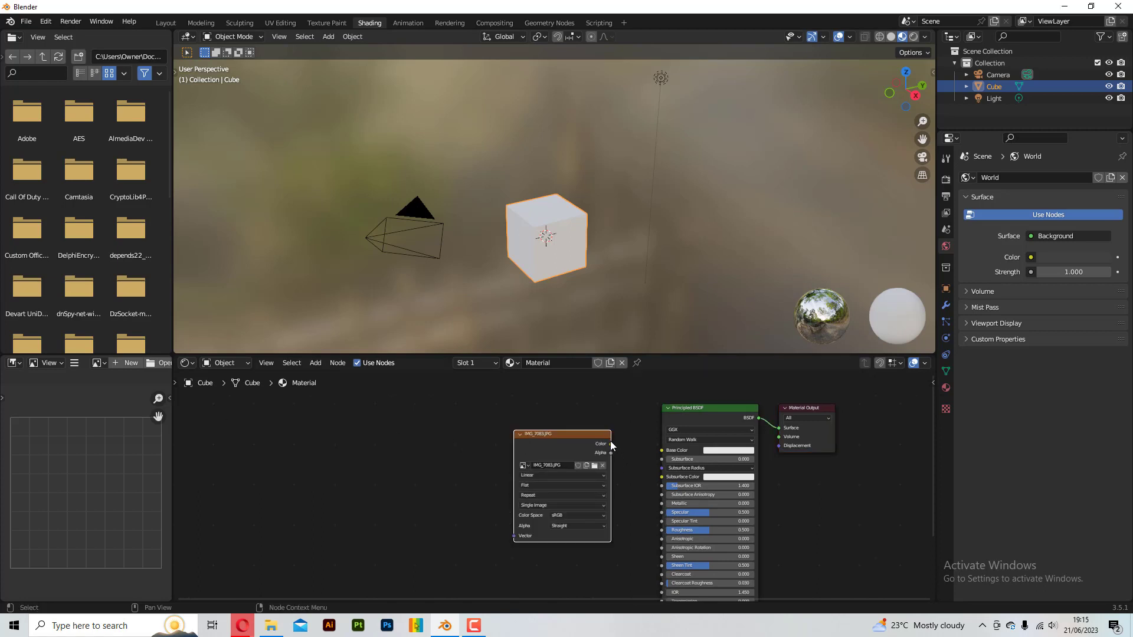
{"action": "left_click_drag", "start_coordinate": [611, 443], "coordinate": [662, 450]}
{"action": "left_click_drag", "start_coordinate": [571, 431], "coordinate": [591, 437]}
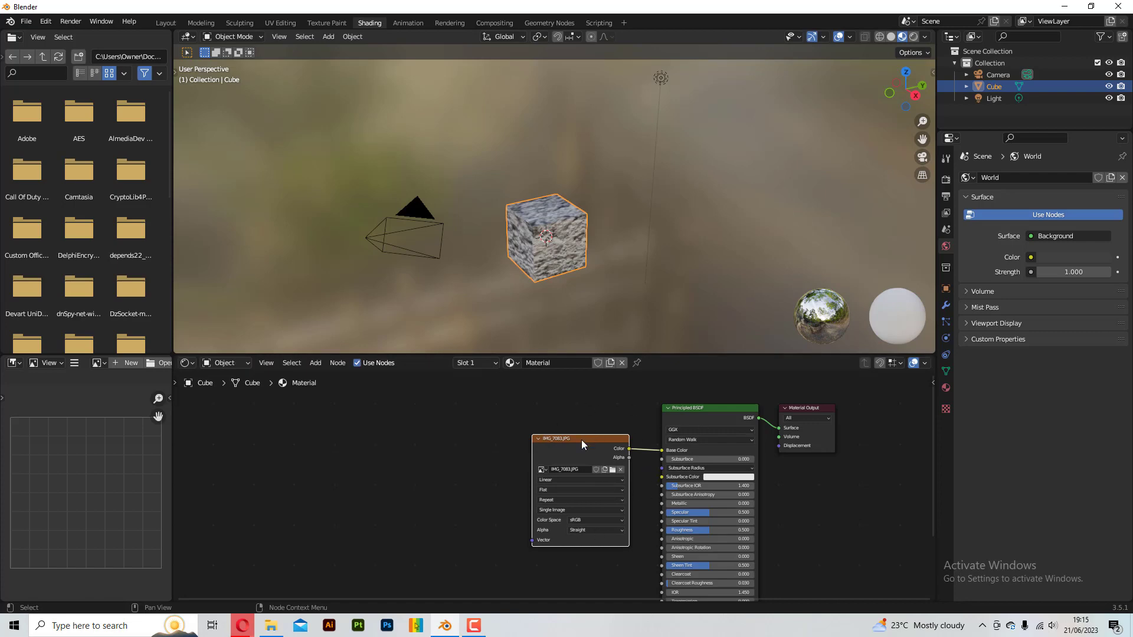
{"action": "scroll", "coordinate": [582, 440], "scroll_direction": "up", "scroll_amount": 2}
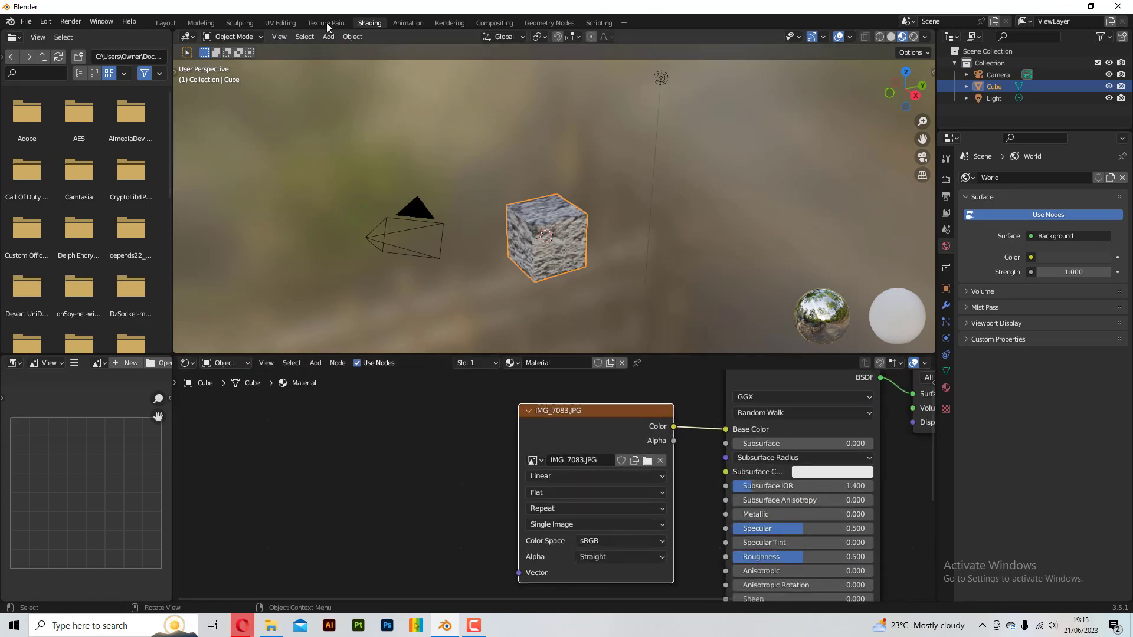
- Open the cube in the UV Editing workspace, compare Rendered shading, and leave the viewport in Material Preview shading
{"action": "left_click", "coordinate": [283, 23]}
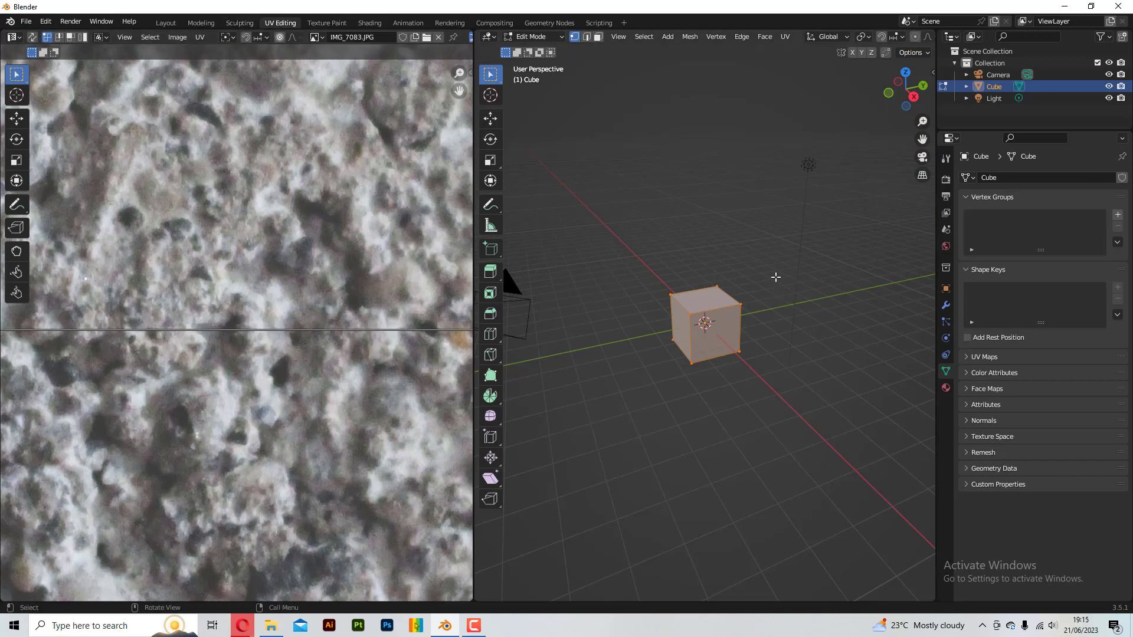
{"action": "scroll", "coordinate": [759, 263], "scroll_direction": "up", "scroll_amount": 2}
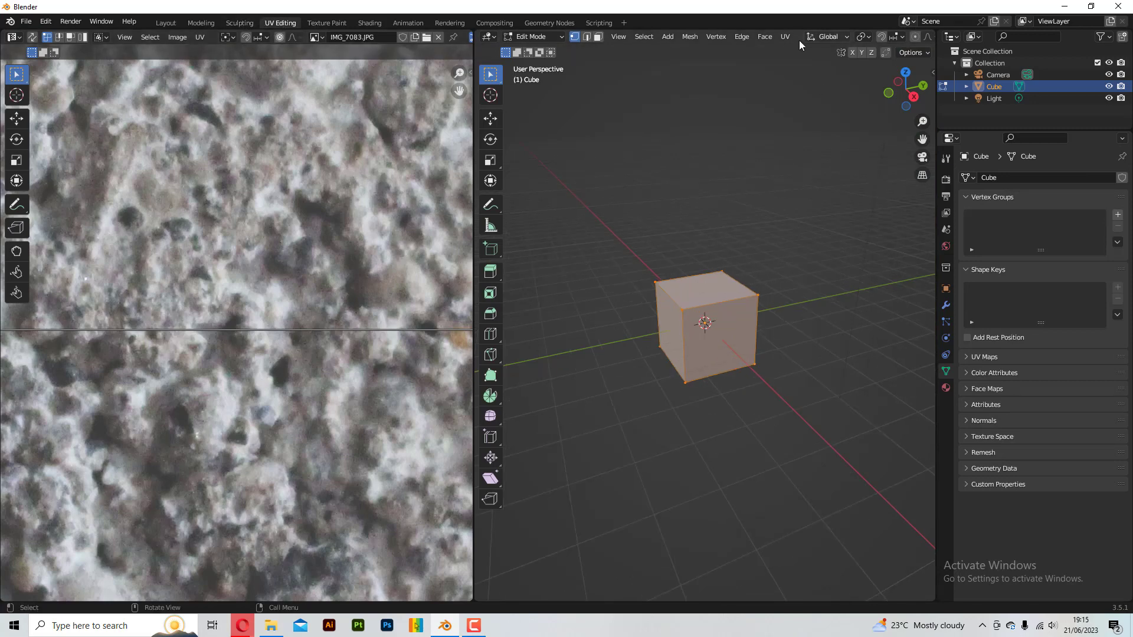
{"action": "scroll", "coordinate": [797, 37], "scroll_direction": "down", "scroll_amount": 5}
{"action": "left_click", "coordinate": [901, 36]}
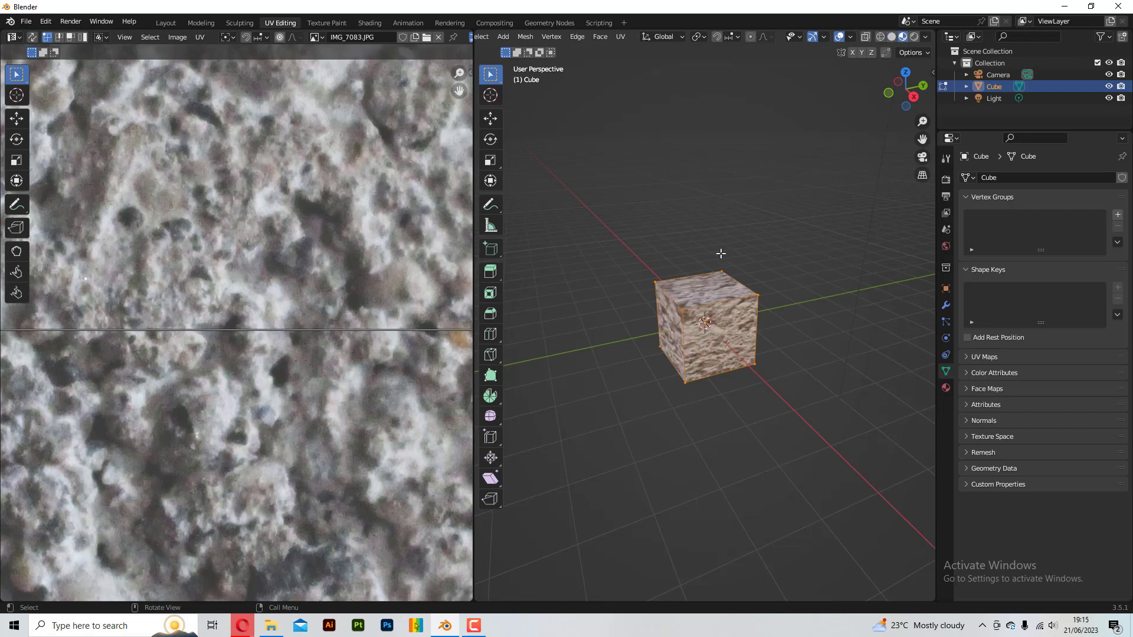
{"action": "left_click", "coordinate": [915, 37]}
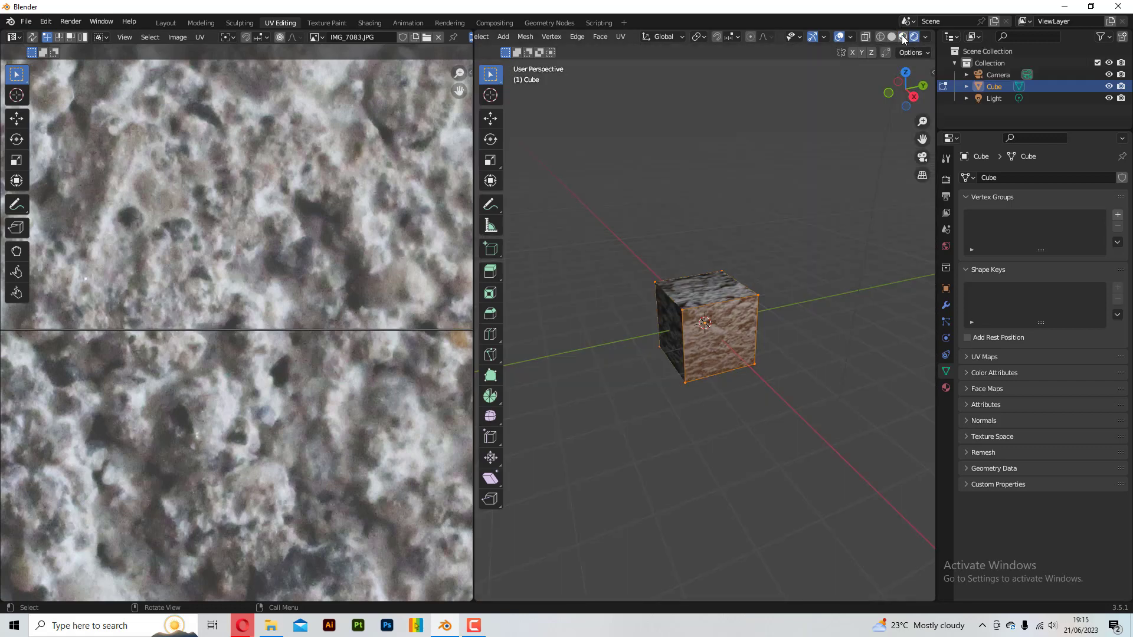
{"action": "scroll", "coordinate": [742, 243], "scroll_direction": "up", "scroll_amount": 4}
{"action": "middle_click_drag", "start_coordinate": [743, 243], "coordinate": [778, 283]}
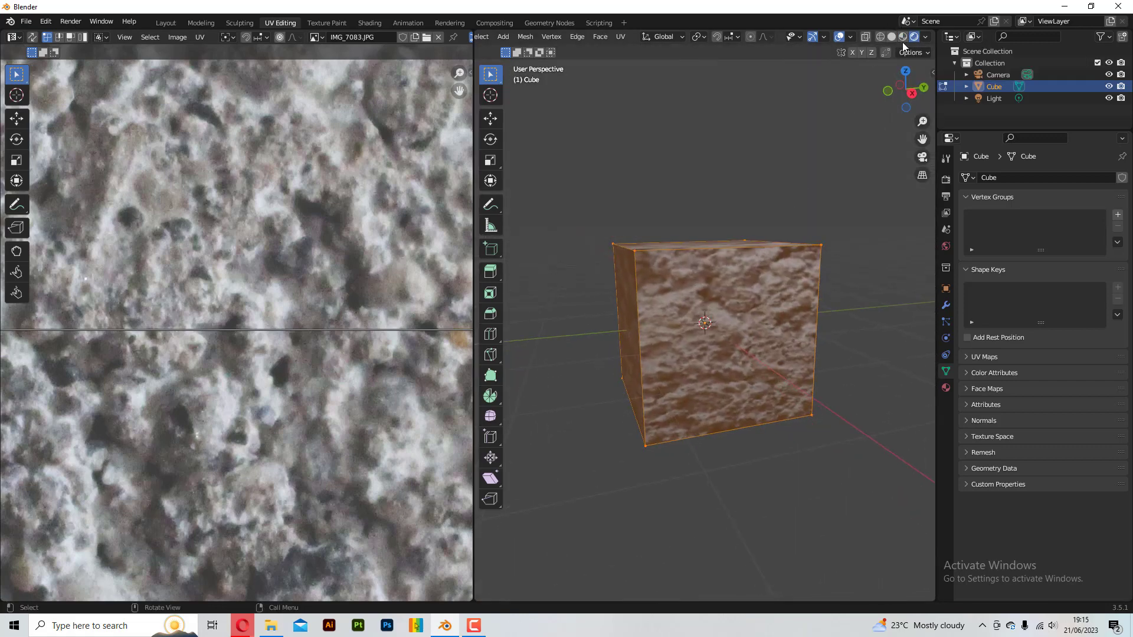
{"action": "left_click", "coordinate": [902, 37]}
- Switch to face selection and select the cube's front face so its UV area shows on the image
{"action": "left_click", "coordinate": [614, 207]}
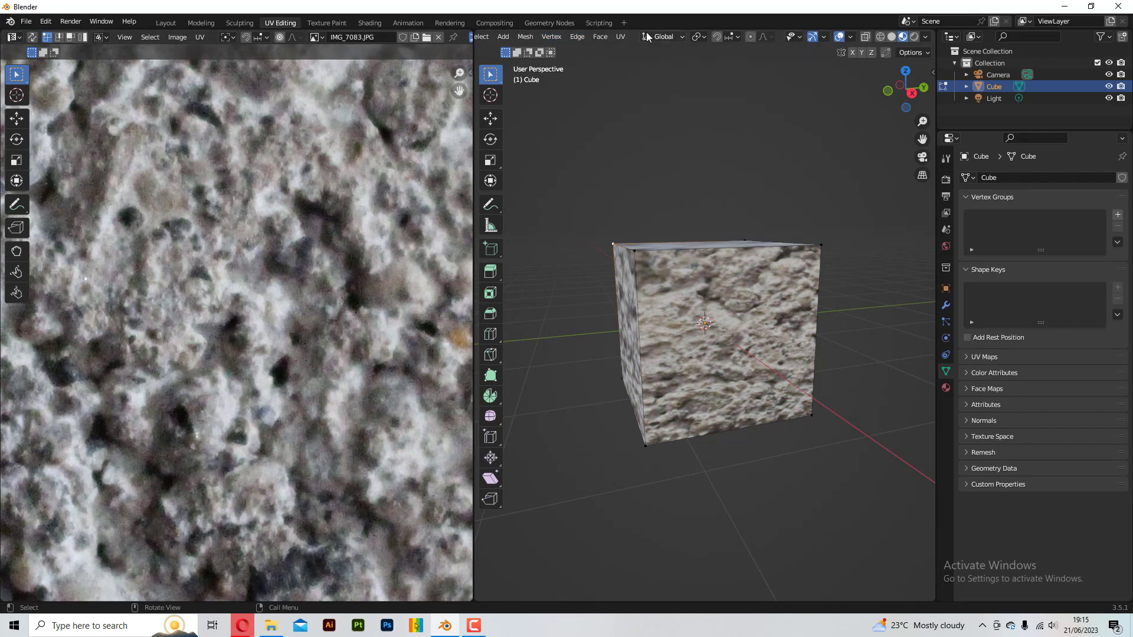
{"action": "scroll", "coordinate": [643, 34], "scroll_direction": "up", "scroll_amount": 3}
{"action": "left_click", "coordinate": [597, 37]}
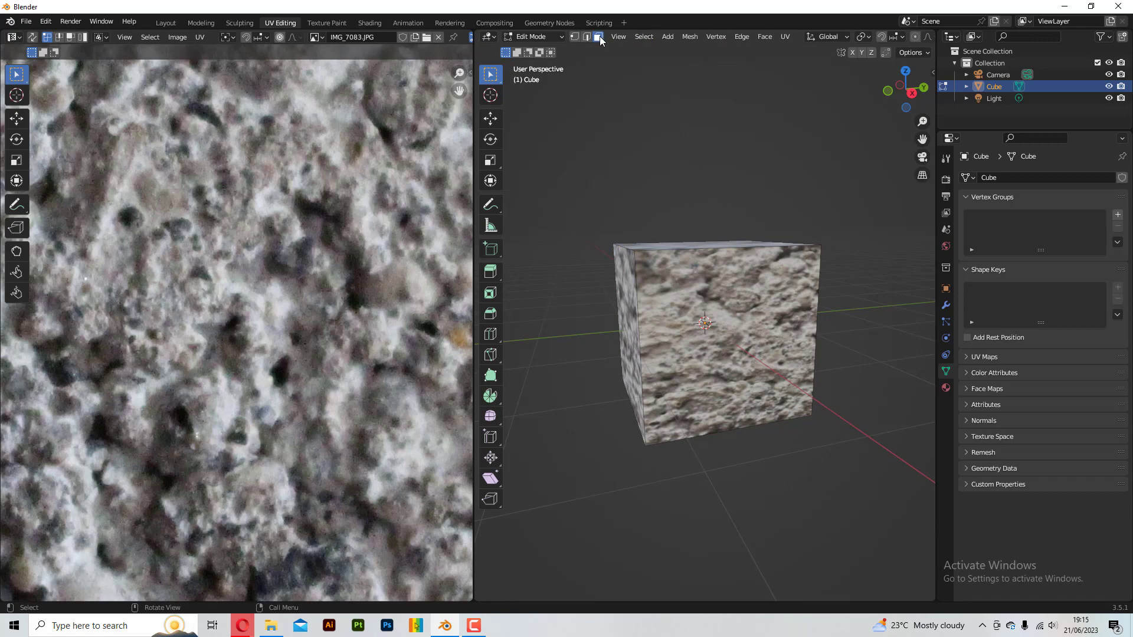
{"action": "left_click", "coordinate": [711, 277]}
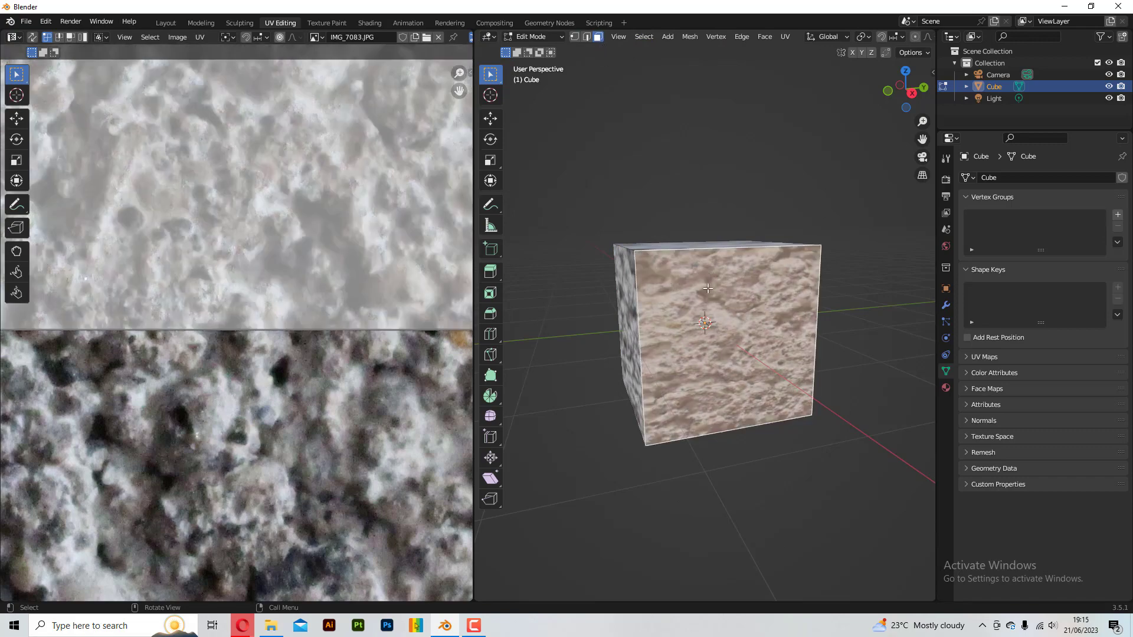
{"action": "scroll", "coordinate": [268, 246], "scroll_direction": "down", "scroll_amount": 10}
{"action": "scroll", "coordinate": [246, 261], "scroll_direction": "up", "scroll_amount": 2}
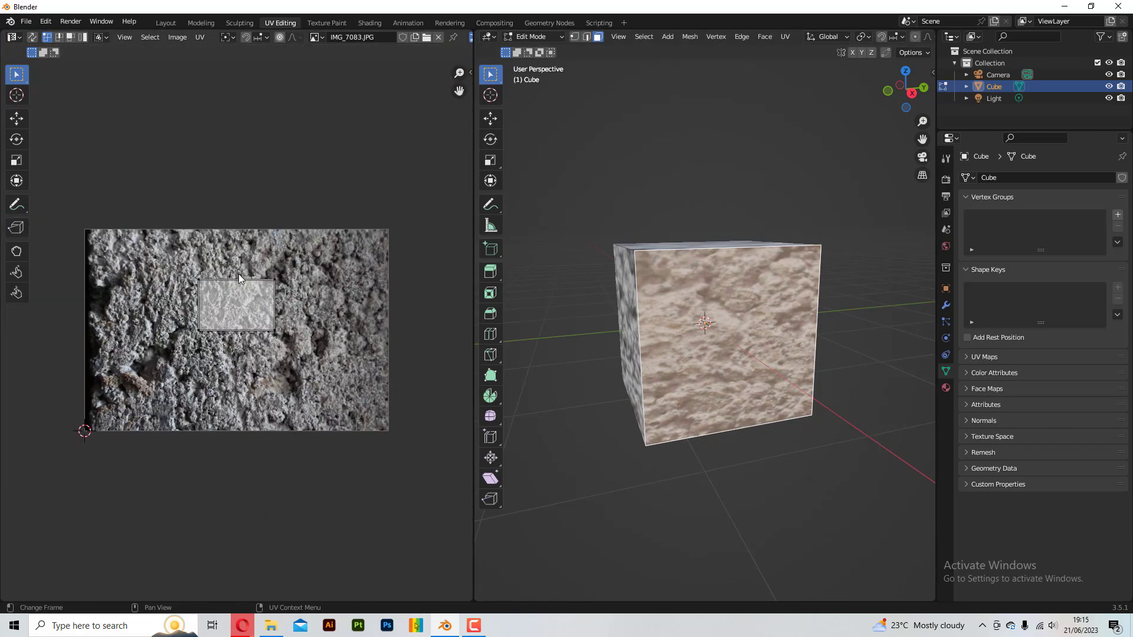
{"action": "scroll", "coordinate": [238, 274], "scroll_direction": "up", "scroll_amount": 1}
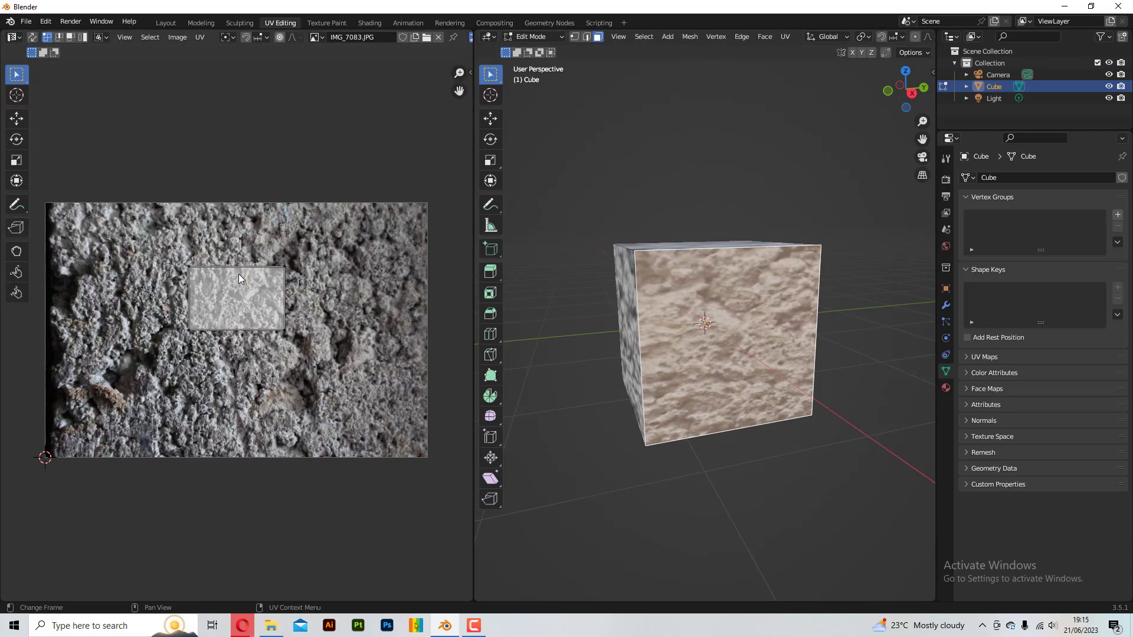
- Select all faces of the cube and bring up the UV Squares add-on options in the UV editor
{"action": "left_click", "coordinate": [623, 318]}
{"action": "key", "text": "a"}
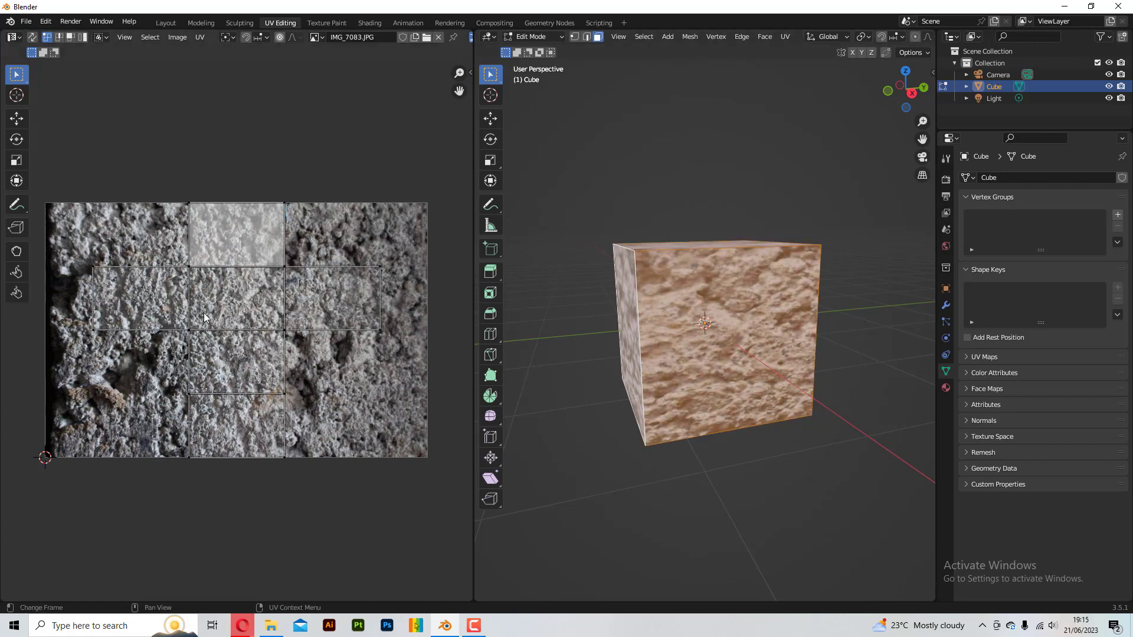
{"action": "left_click", "coordinate": [469, 73]}
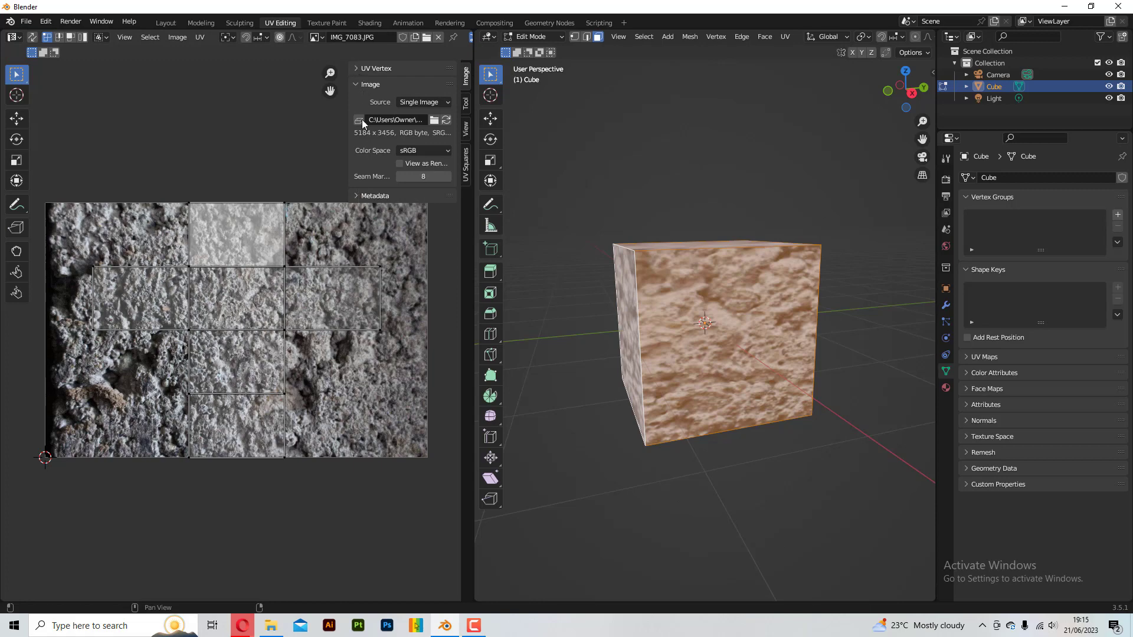
{"action": "left_click", "coordinate": [355, 82]}
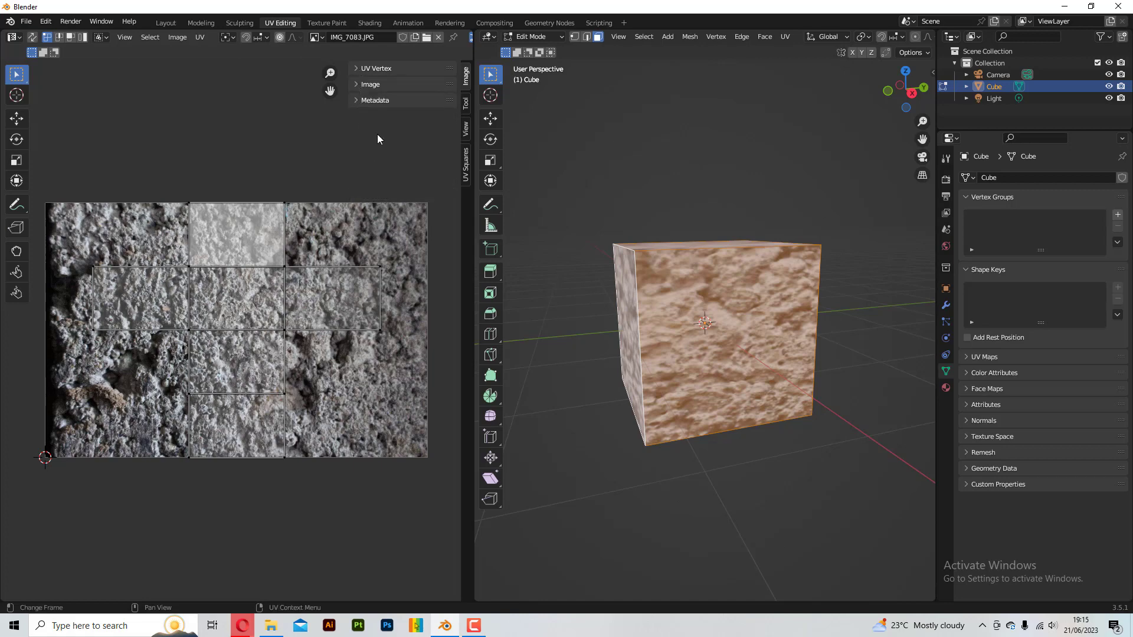
{"action": "left_click", "coordinate": [466, 171]}
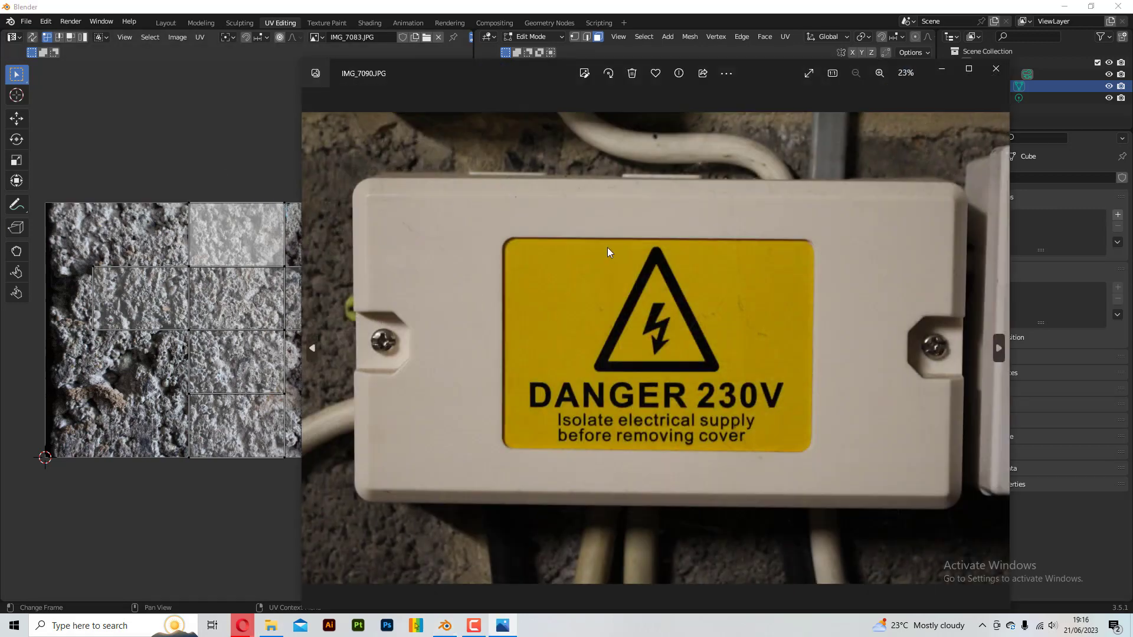
- Examine the photos IMG_7090.JPG and IMG_7086.JPG as texture sources, looking closely at the warning-label box, and close them
{"action": "scroll", "coordinate": [738, 136], "scroll_direction": "up", "scroll_amount": 4}
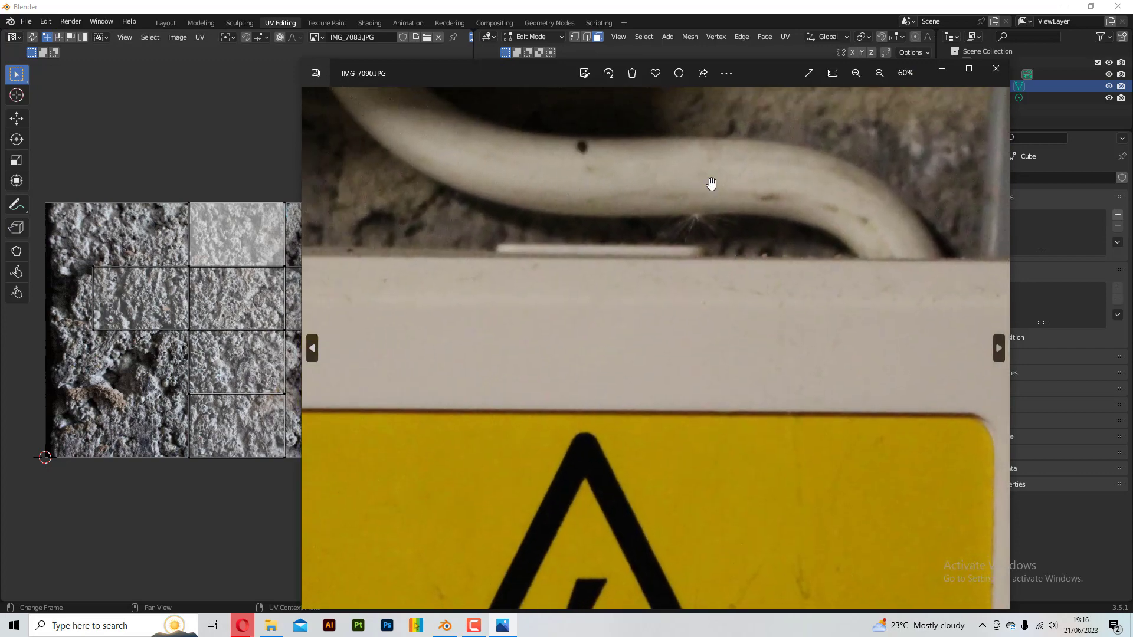
{"action": "left_click_drag", "start_coordinate": [333, 469], "coordinate": [752, 83]}
{"action": "scroll", "coordinate": [752, 83], "scroll_direction": "down", "scroll_amount": 3}
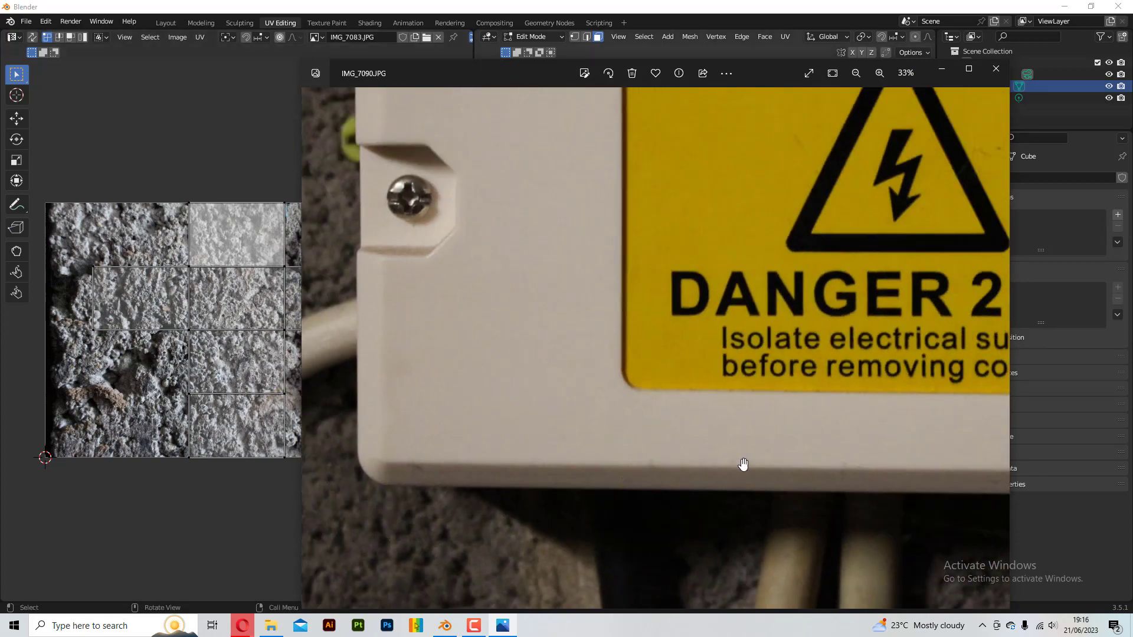
{"action": "scroll", "coordinate": [713, 220], "scroll_direction": "down", "scroll_amount": 1}
{"action": "left_click", "coordinate": [995, 69]}
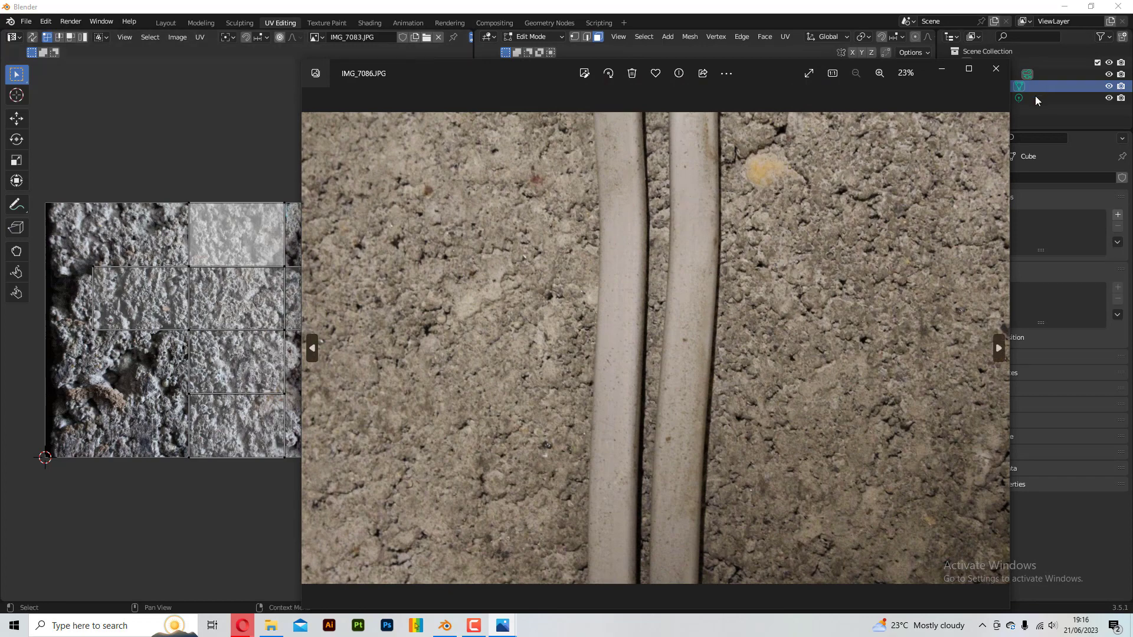
{"action": "left_click", "coordinate": [996, 70]}
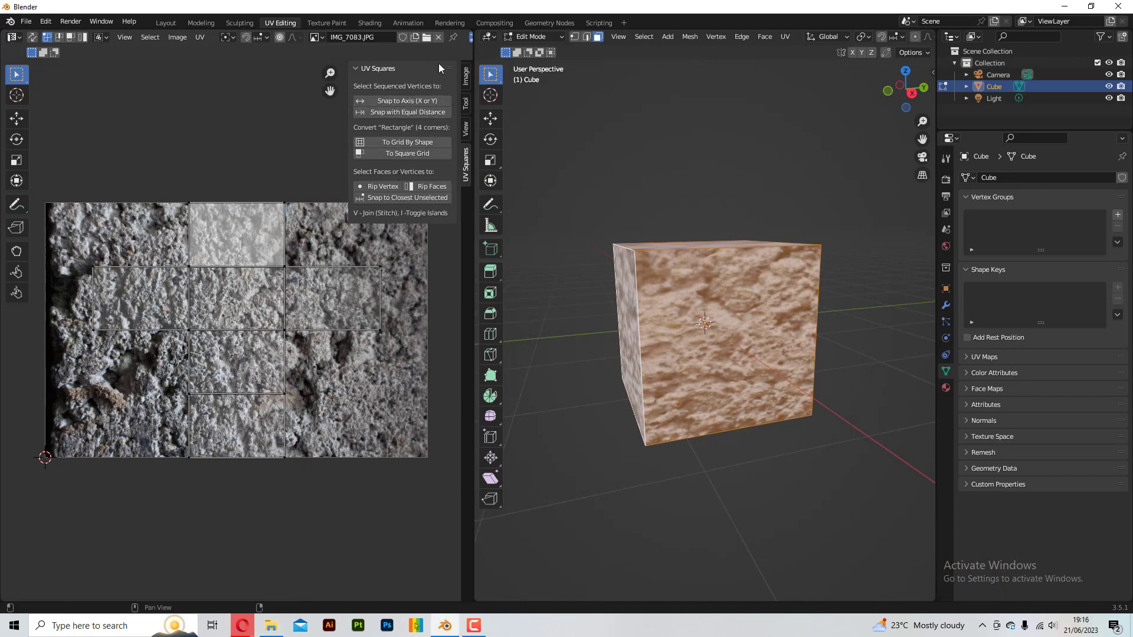
- Collapse the UV Squares options, check the front face's upper-left vertex, and reselect the whole front face in face selection mode
{"action": "left_click", "coordinate": [358, 68]}
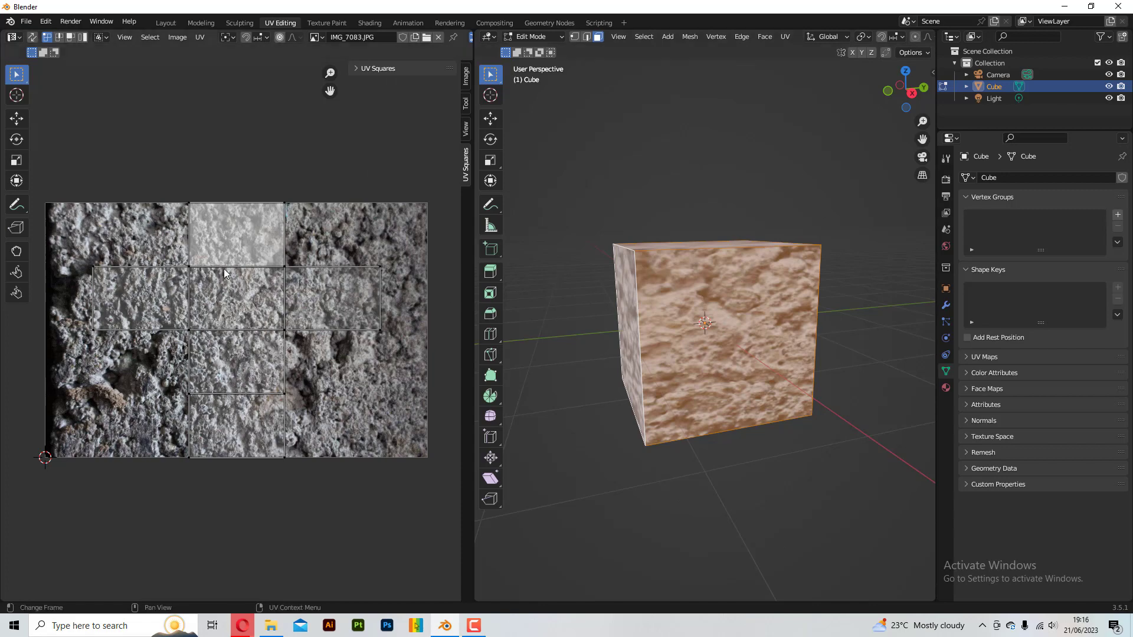
{"action": "left_click", "coordinate": [636, 305]}
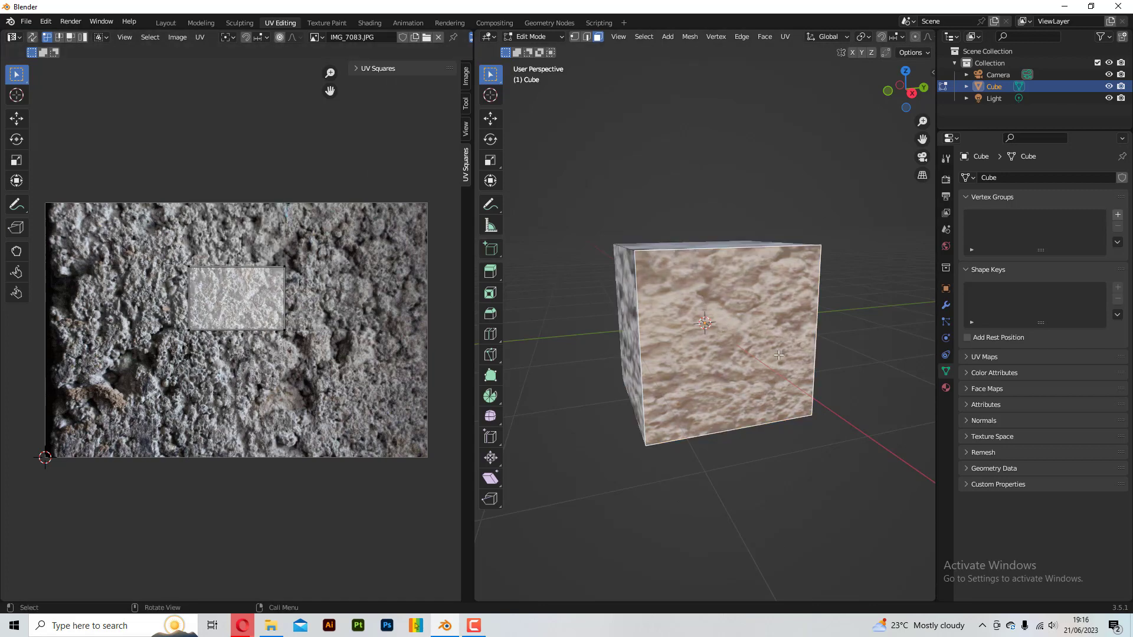
{"action": "middle_click_drag", "start_coordinate": [627, 321], "coordinate": [627, 307]}
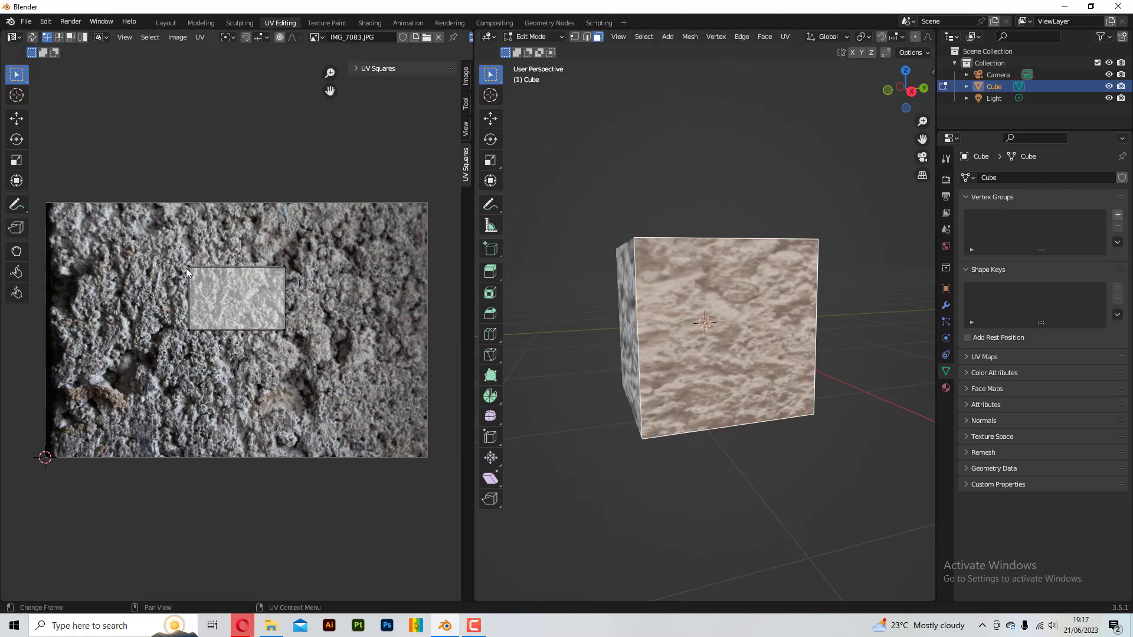
{"action": "left_click", "coordinate": [574, 36]}
{"action": "left_click", "coordinate": [634, 238]}
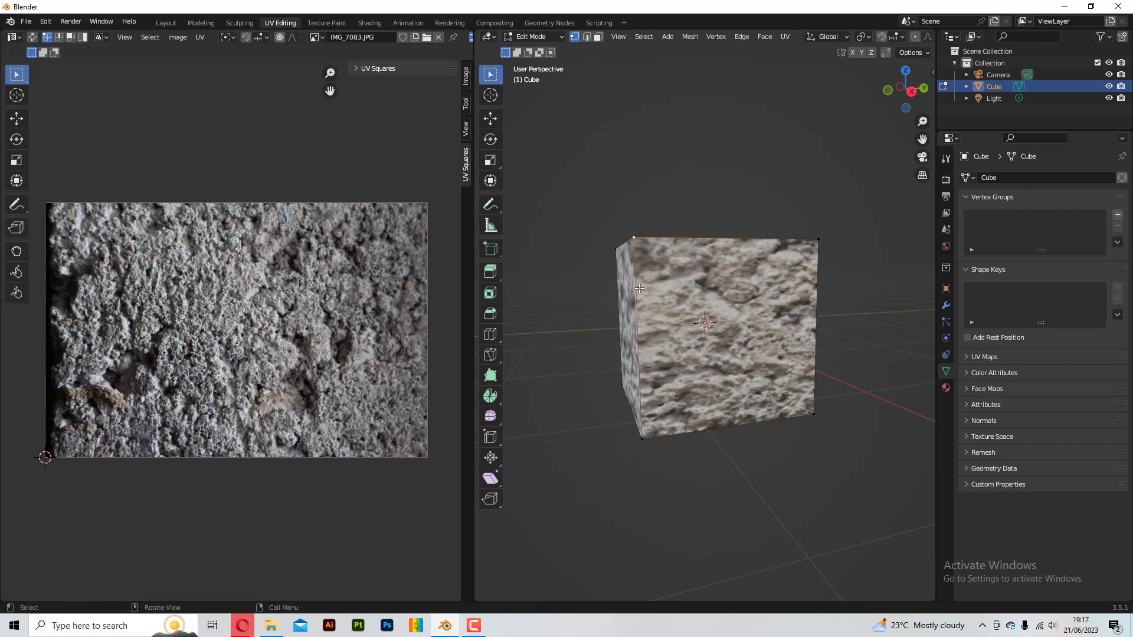
{"action": "left_click", "coordinate": [598, 37]}
{"action": "left_click", "coordinate": [697, 312]}
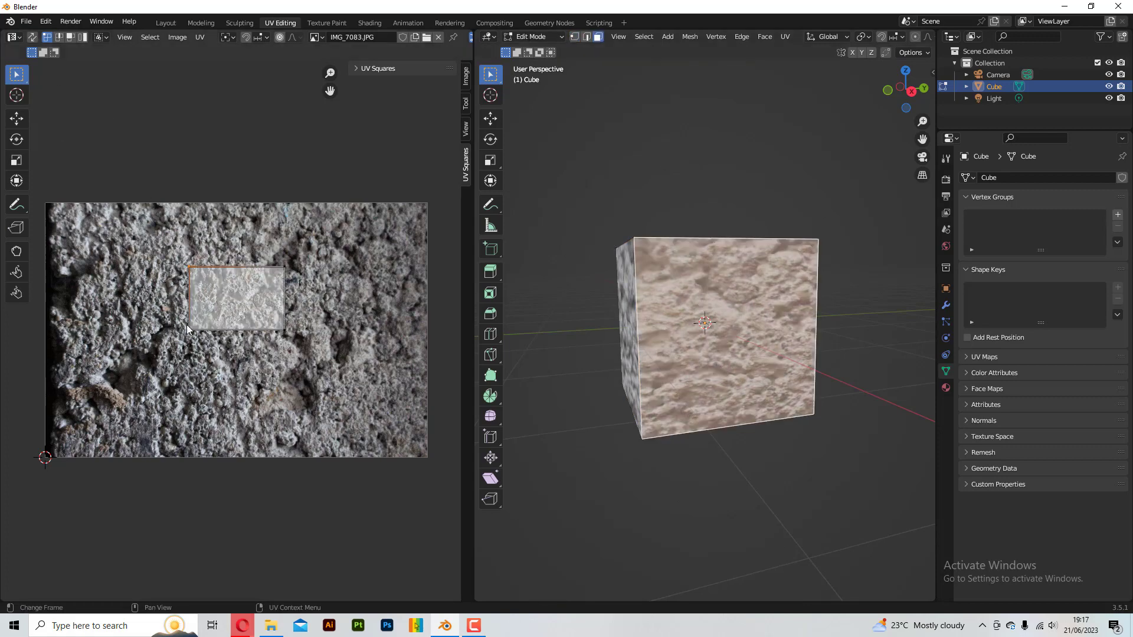
- Enlarge the front face's UV rectangle to cover most of the image and rotate it a quarter turn
{"action": "left_click", "coordinate": [212, 309]}
{"action": "key", "text": "s"}
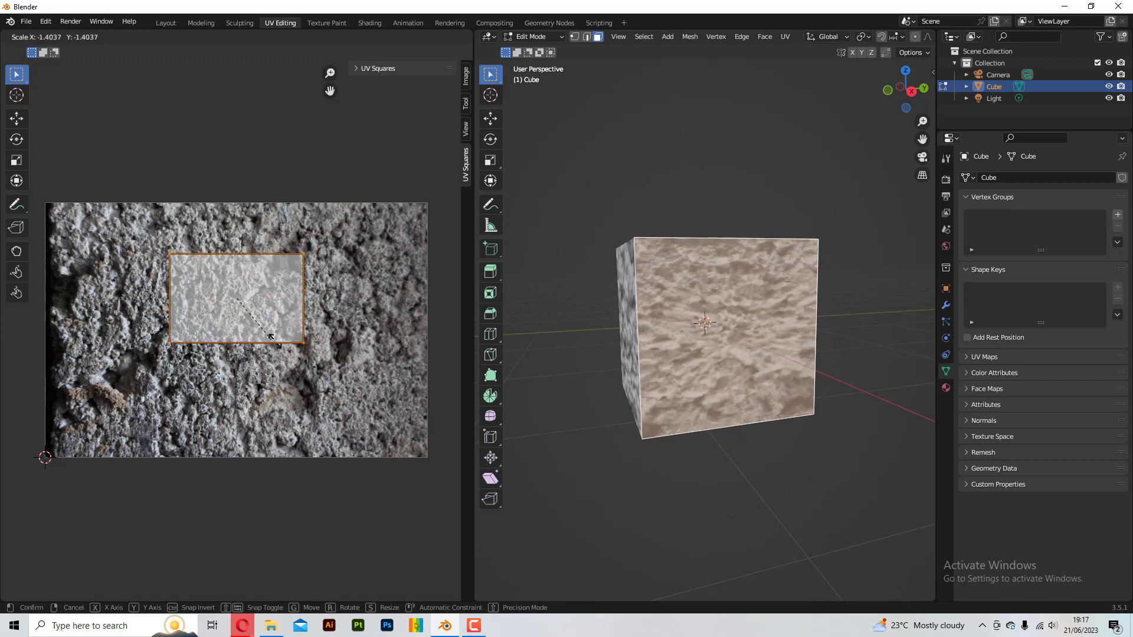
{"action": "left_click", "coordinate": [341, 361]}
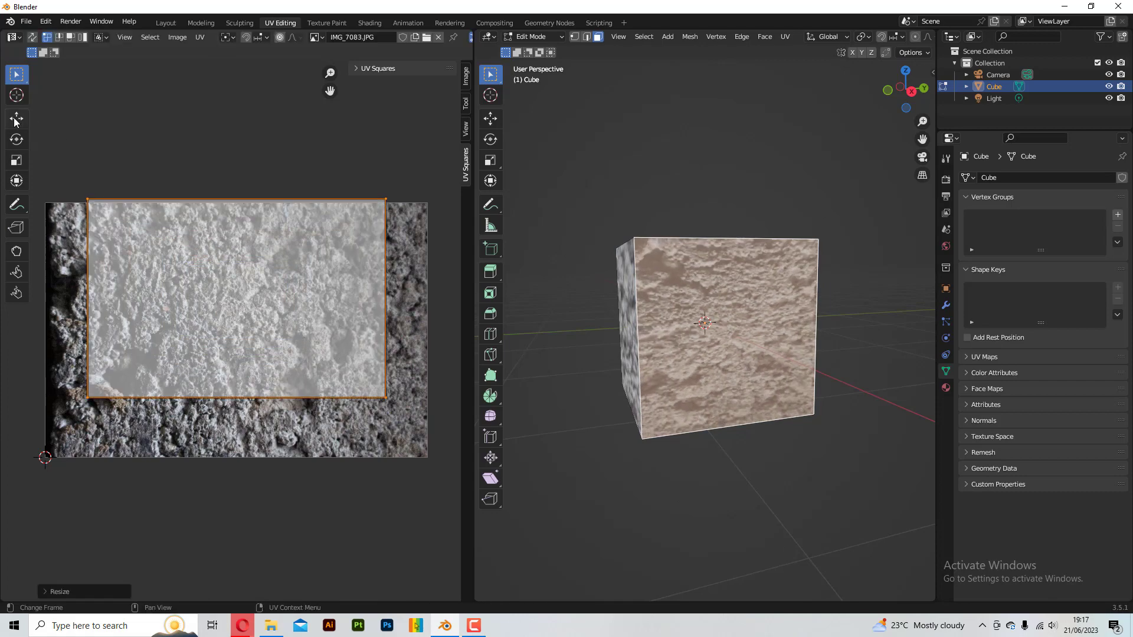
{"action": "left_click", "coordinate": [18, 141]}
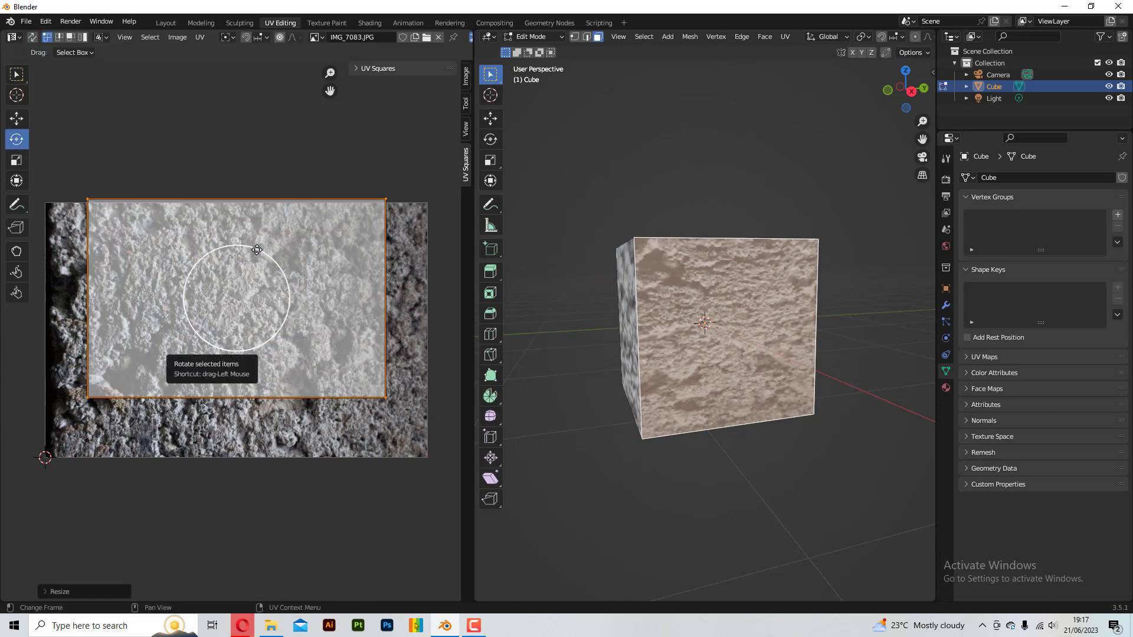
{"action": "left_click_drag", "start_coordinate": [255, 248], "coordinate": [102, 248]}
- Resize and reposition the rotated UV rectangle so it fits the full height of the image
{"action": "key", "text": "s"}
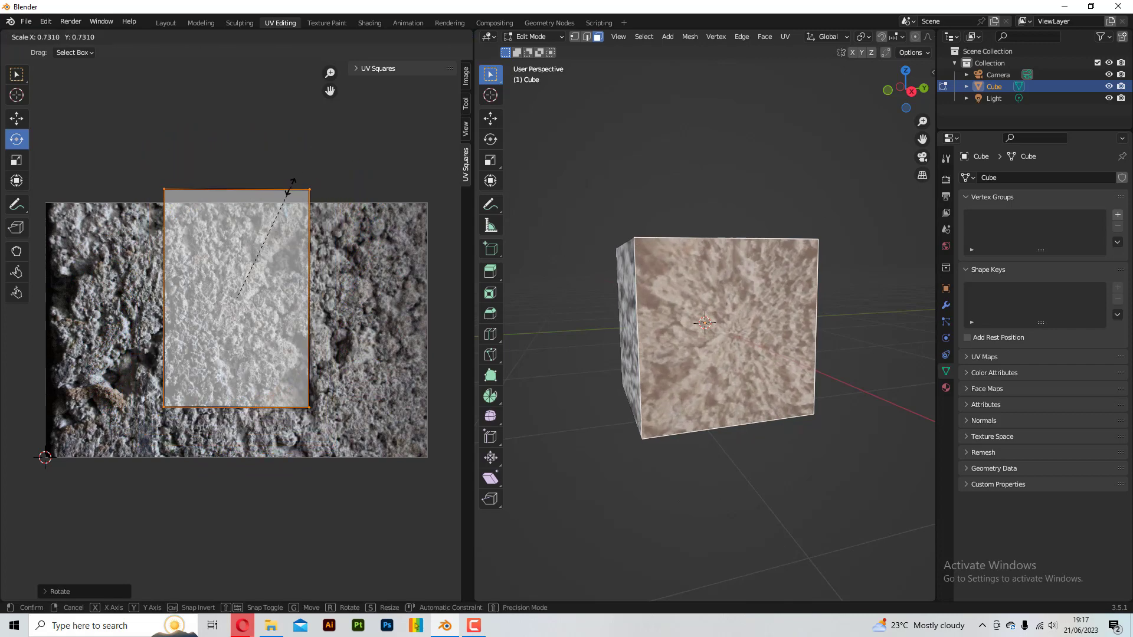
{"action": "left_click", "coordinate": [248, 266]}
{"action": "left_click_drag", "start_coordinate": [236, 286], "coordinate": [240, 341]}
{"action": "key", "text": "ctrl+z"}
{"action": "left_click", "coordinate": [16, 118]}
{"action": "key", "text": "s"}
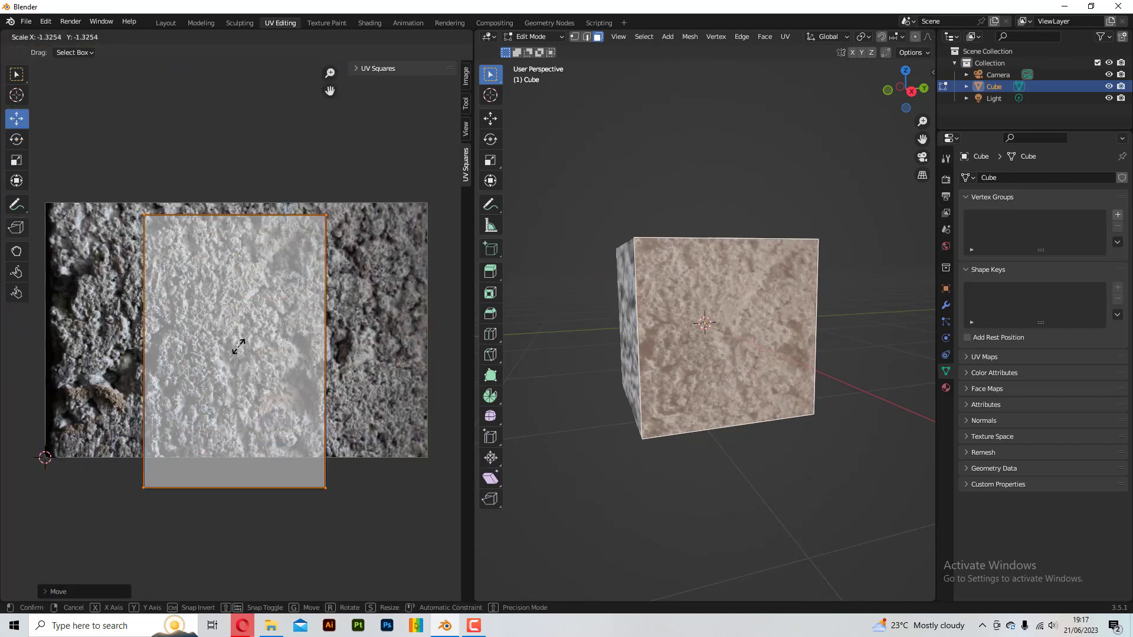
{"action": "left_click", "coordinate": [238, 347]}
{"action": "mouse_move", "coordinate": [238, 346]}
{"action": "left_mouse_down"}
{"action": "mouse_move", "coordinate": [242, 308]}
{"action": "mouse_move", "coordinate": [242, 342]}
{"action": "left_mouse_up"}
{"action": "key", "text": "s"}
{"action": "left_click", "coordinate": [242, 309]}
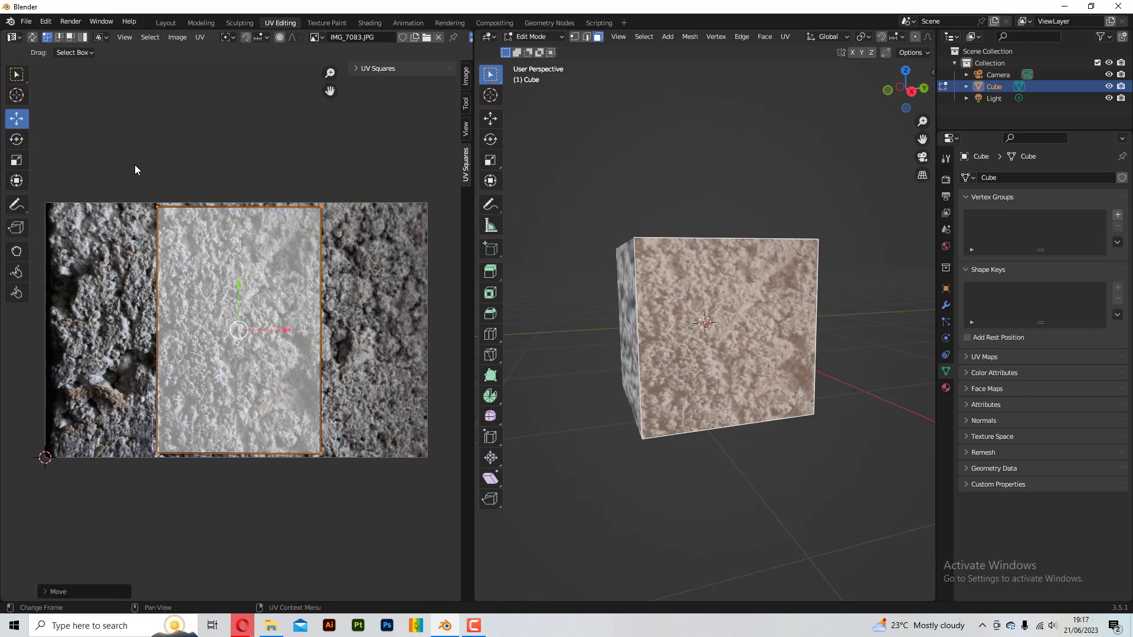
- Select the right edge of the front face's UV rectangle and move it horizontally to the image's right border
{"action": "left_click_drag", "start_coordinate": [299, 177], "coordinate": [349, 476]}
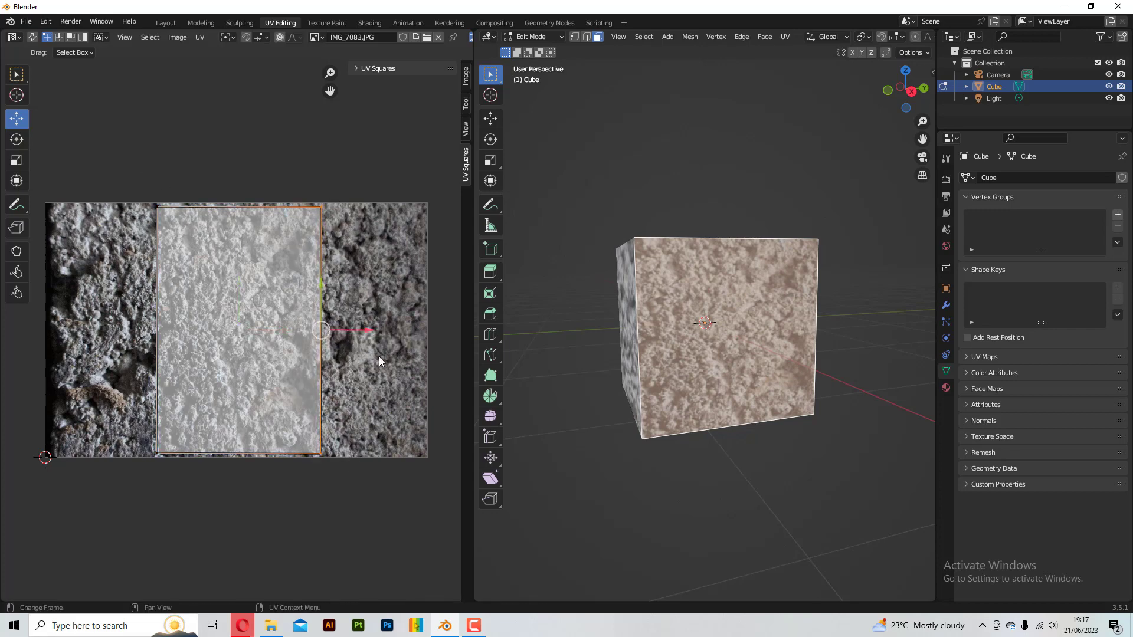
{"action": "left_click_drag", "start_coordinate": [370, 331], "coordinate": [481, 329]}
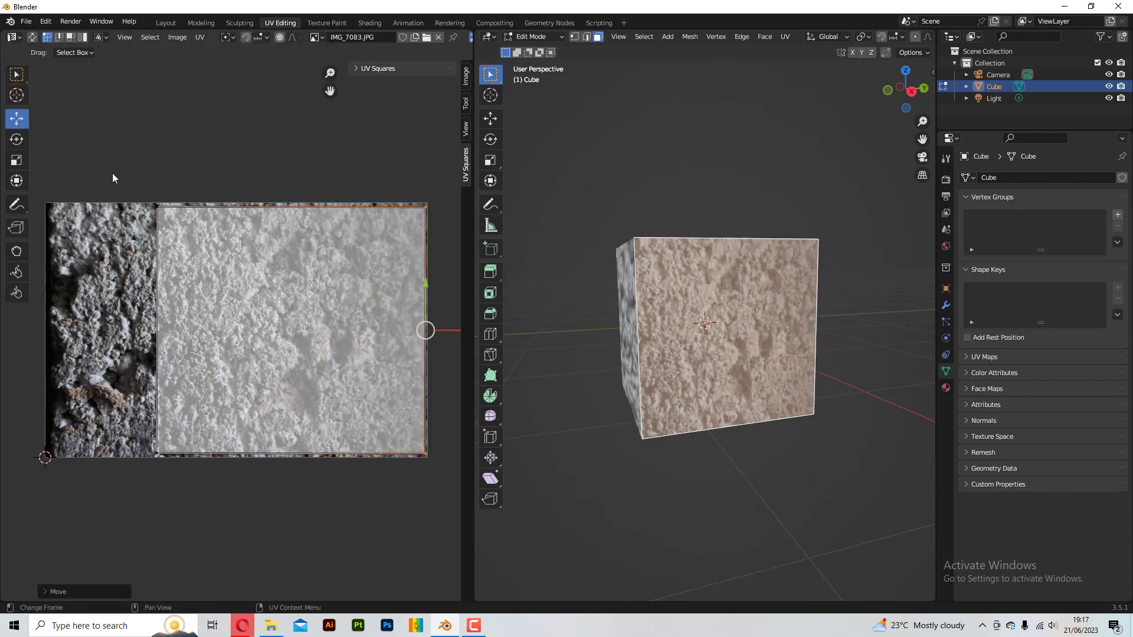
- Select the left edge of the front face's UV rectangle and move it horizontally close to the image's left border
{"action": "left_click_drag", "start_coordinate": [112, 170], "coordinate": [207, 472]}
{"action": "key", "text": "g"}
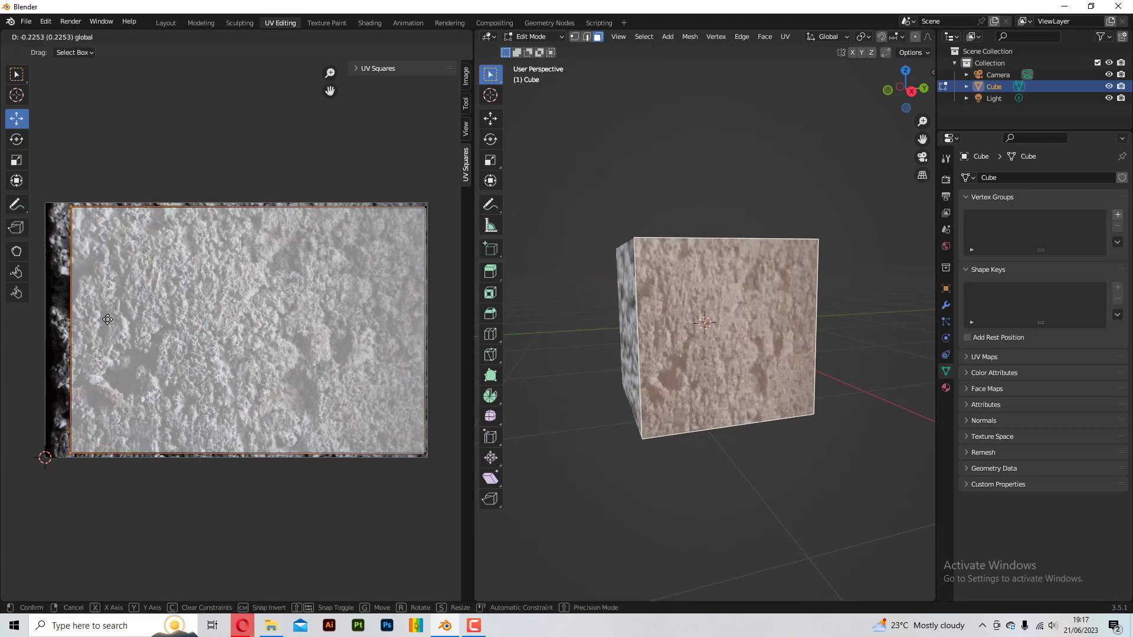
{"action": "left_click", "coordinate": [92, 319]}
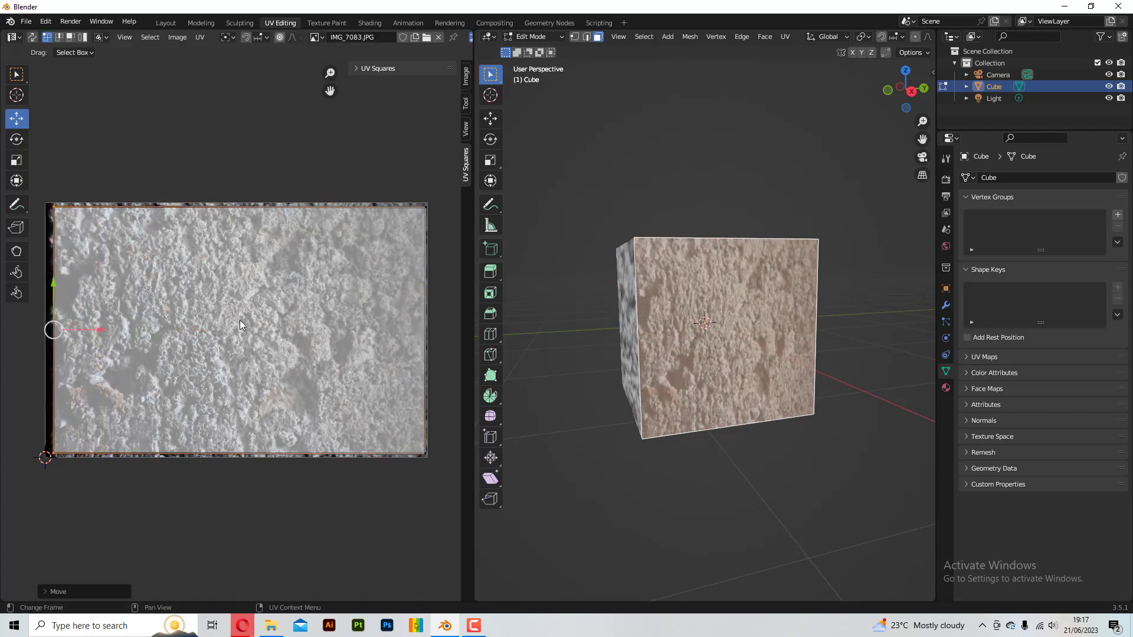
- Rotate the whole UV rectangle a quarter turn and scale it to about 0.68 so it fits the image's height
{"action": "left_click", "coordinate": [16, 139]}
{"action": "left_click_drag", "start_coordinate": [243, 267], "coordinate": [101, 319]}
{"action": "key", "text": "a"}
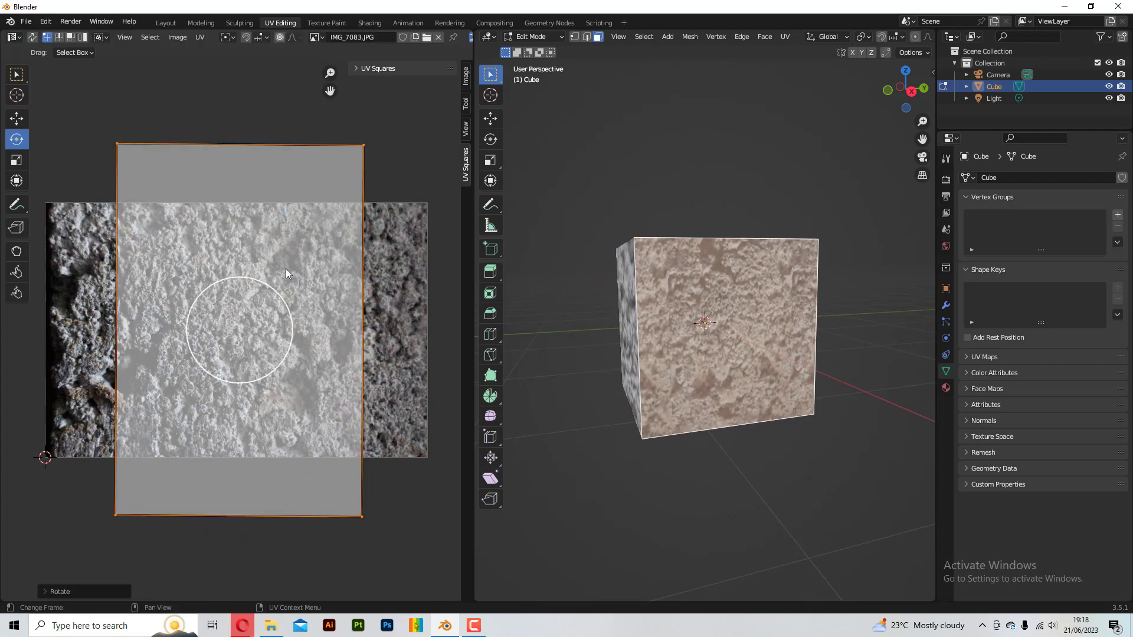
{"action": "key", "text": "s"}
{"action": "left_click", "coordinate": [356, 257]}
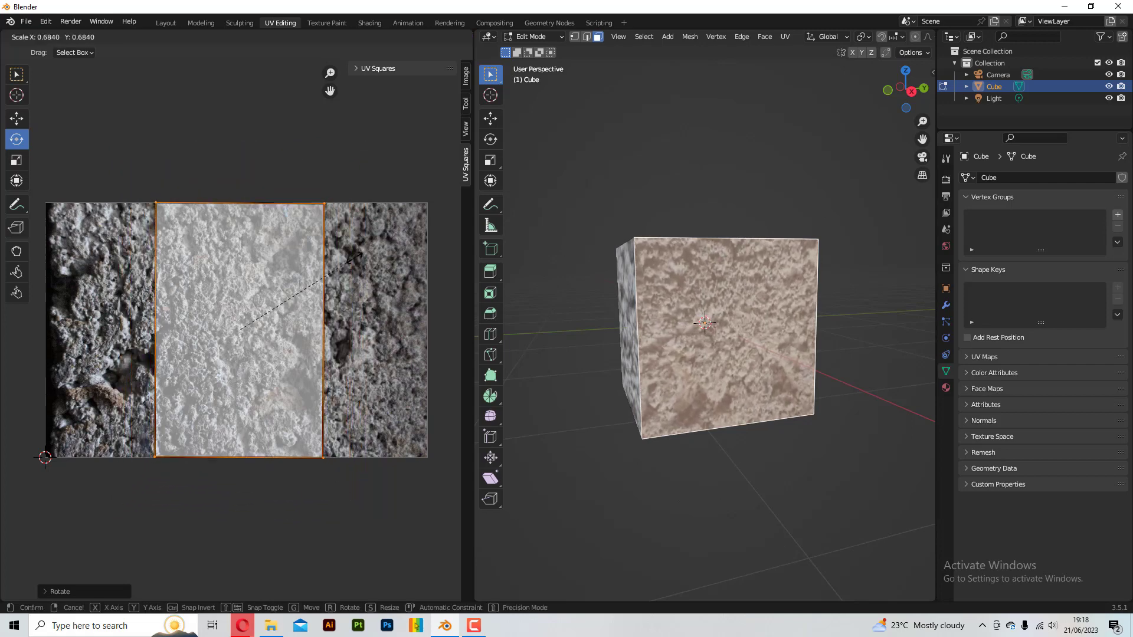
{"action": "left_click", "coordinate": [328, 147]}
- Move the UV rectangle's right and left edges outward horizontally to the image's side borders
{"action": "left_click_drag", "start_coordinate": [293, 158], "coordinate": [357, 502]}
{"action": "left_click", "coordinate": [17, 118]}
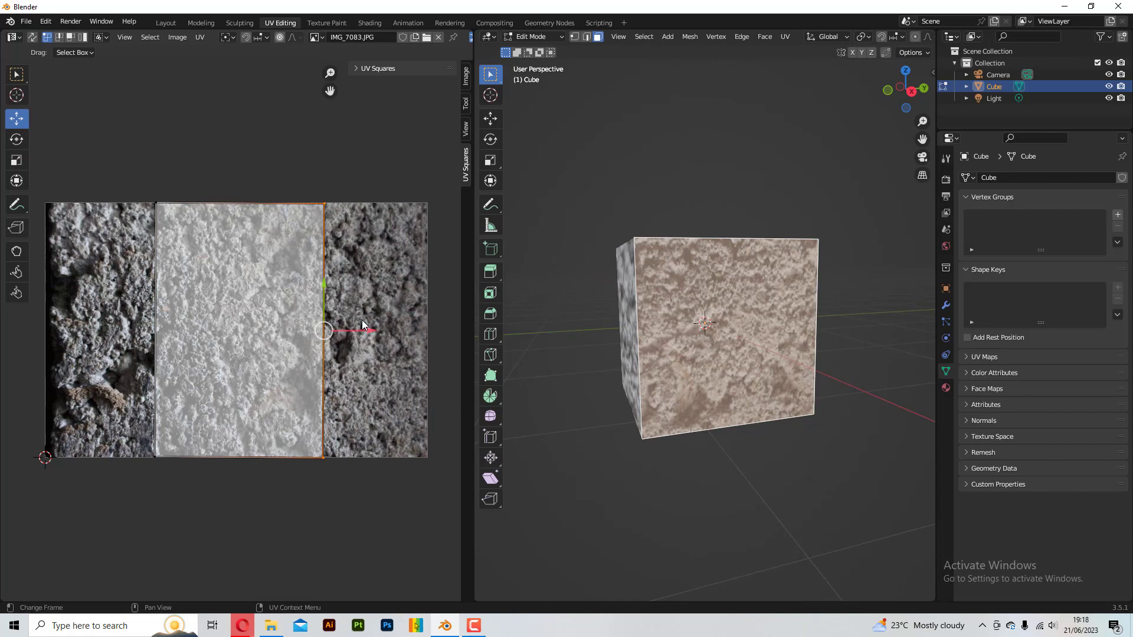
{"action": "left_click_drag", "start_coordinate": [368, 330], "coordinate": [473, 329]}
{"action": "left_click_drag", "start_coordinate": [97, 159], "coordinate": [229, 496]}
{"action": "left_click_drag", "start_coordinate": [192, 331], "coordinate": [86, 318]}
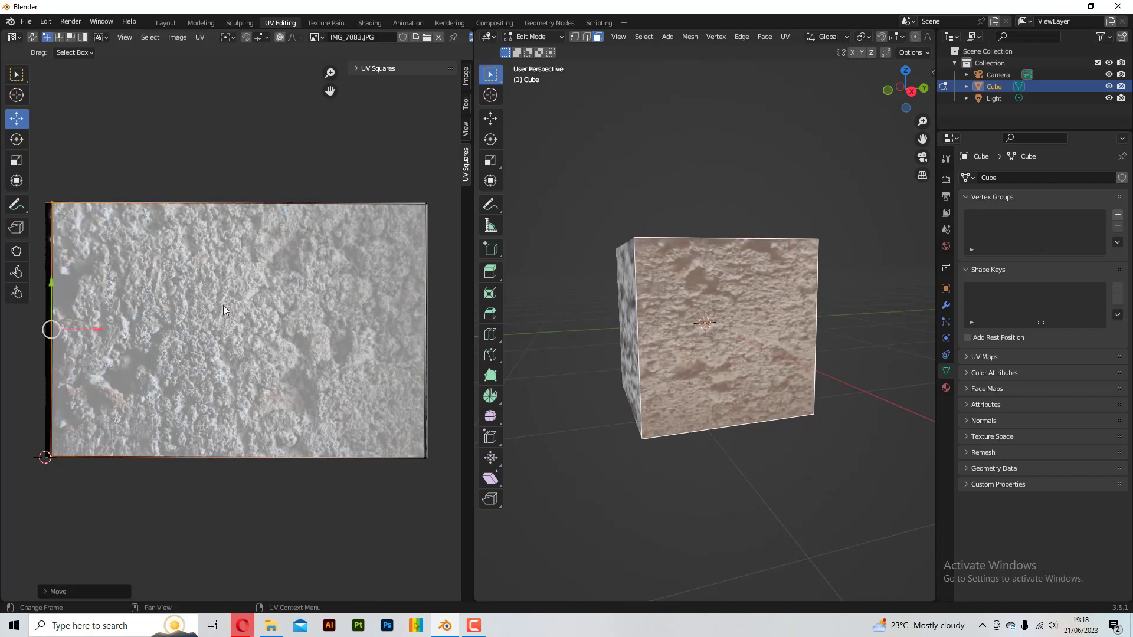
- Deselect the front face, check the concrete texture on it, and switch the viewport to Rendered shading
{"action": "left_click", "coordinate": [781, 298]}
{"action": "scroll", "coordinate": [654, 347], "scroll_direction": "up", "scroll_amount": 1}
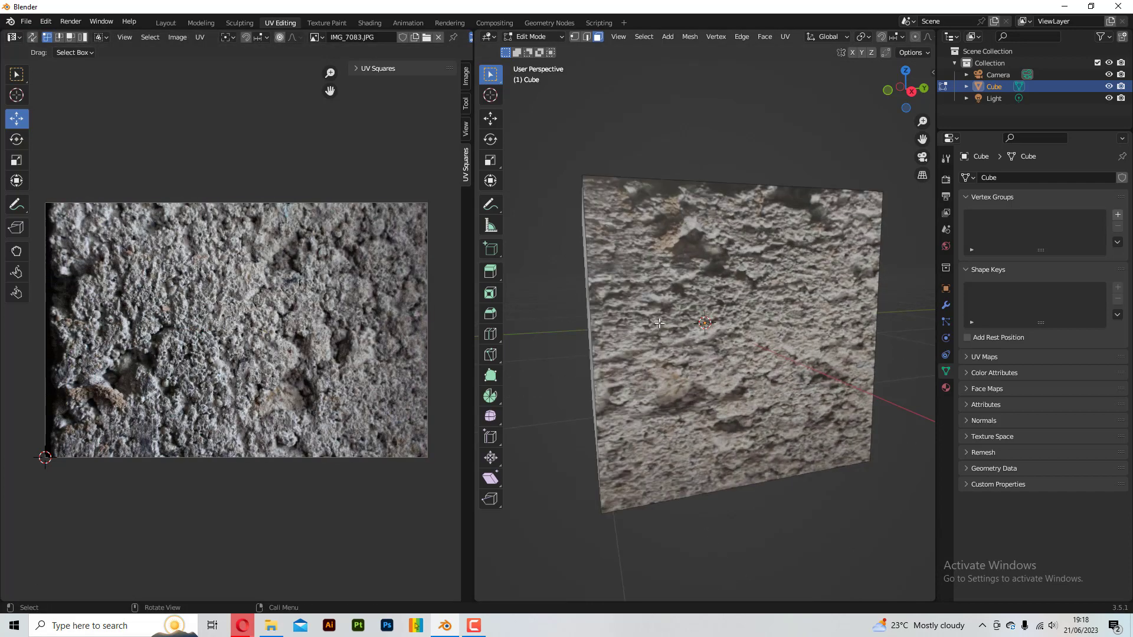
{"action": "middle_click_drag", "start_coordinate": [666, 323], "coordinate": [708, 318]}
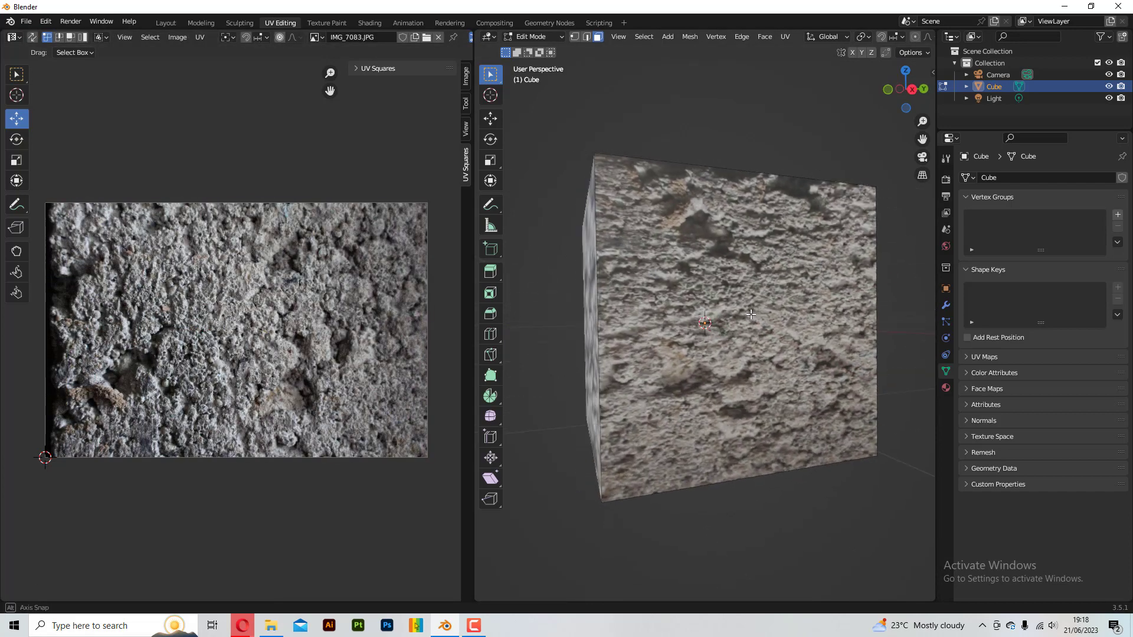
{"action": "scroll", "coordinate": [914, 37], "scroll_direction": "down", "scroll_amount": 5}
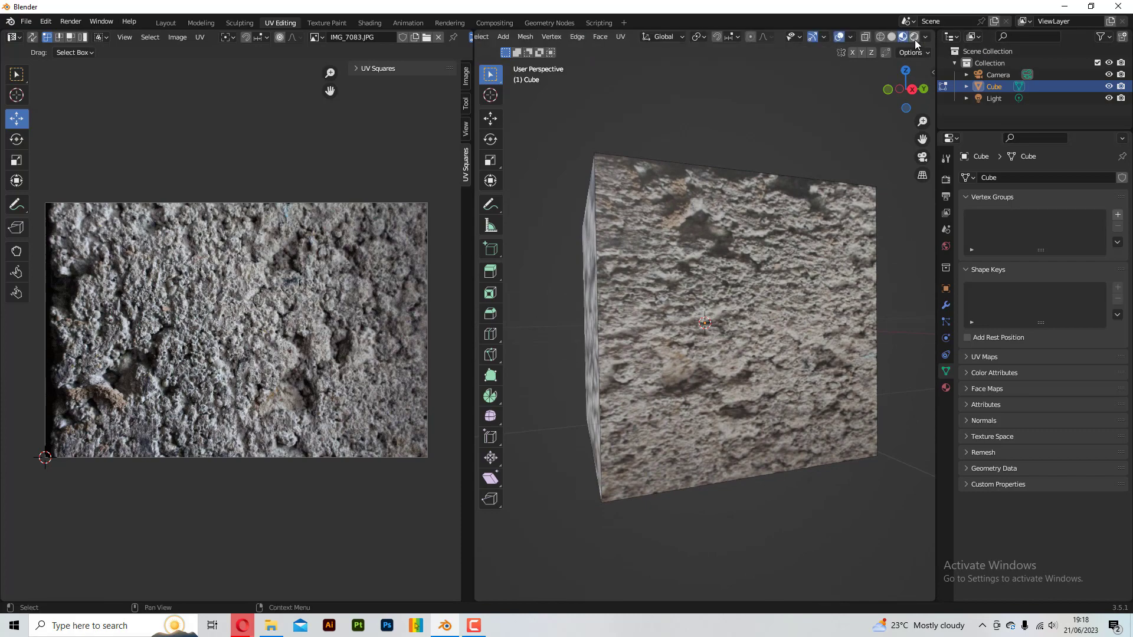
{"action": "left_click", "coordinate": [914, 37]}
{"action": "middle_click_drag", "start_coordinate": [668, 273], "coordinate": [696, 254]}
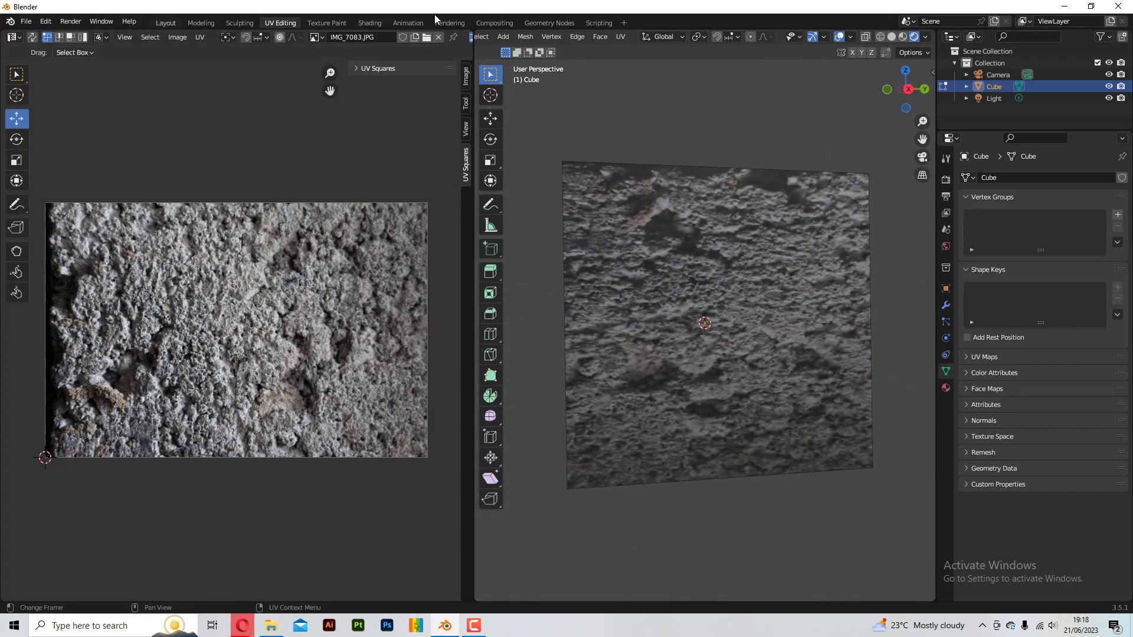
- In the Shading workspace, replace the IMG_7083.JPG texture node with IMG_7072.JPG and connect its Color output to Base Color
{"action": "left_click", "coordinate": [347, 24]}
{"action": "left_click", "coordinate": [367, 22]}
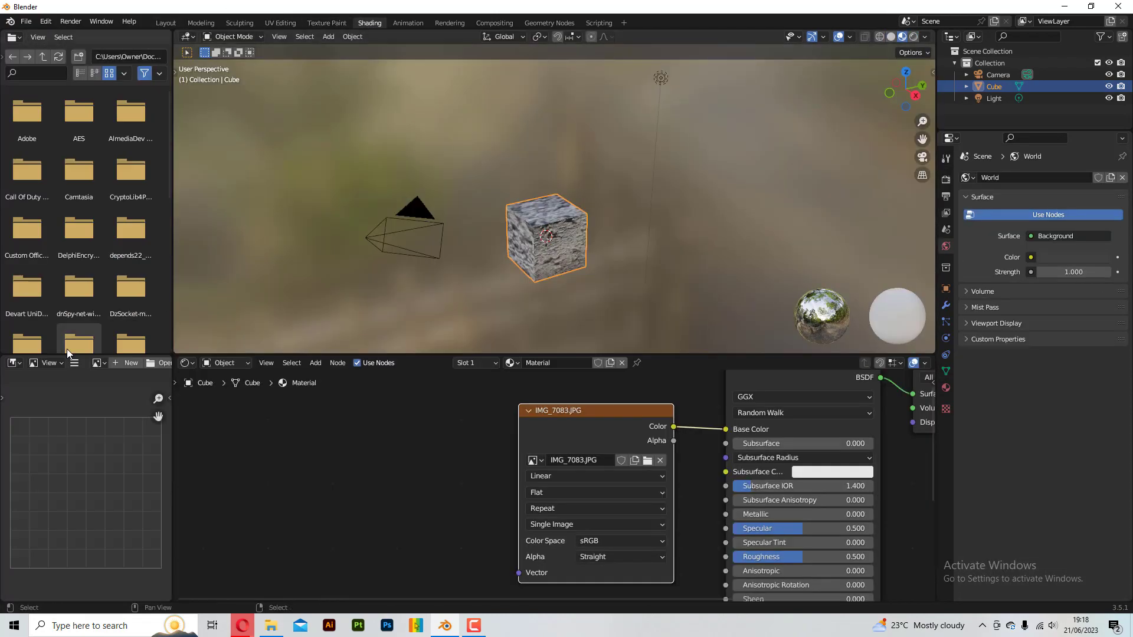
{"action": "key", "text": "alt+Tab"}
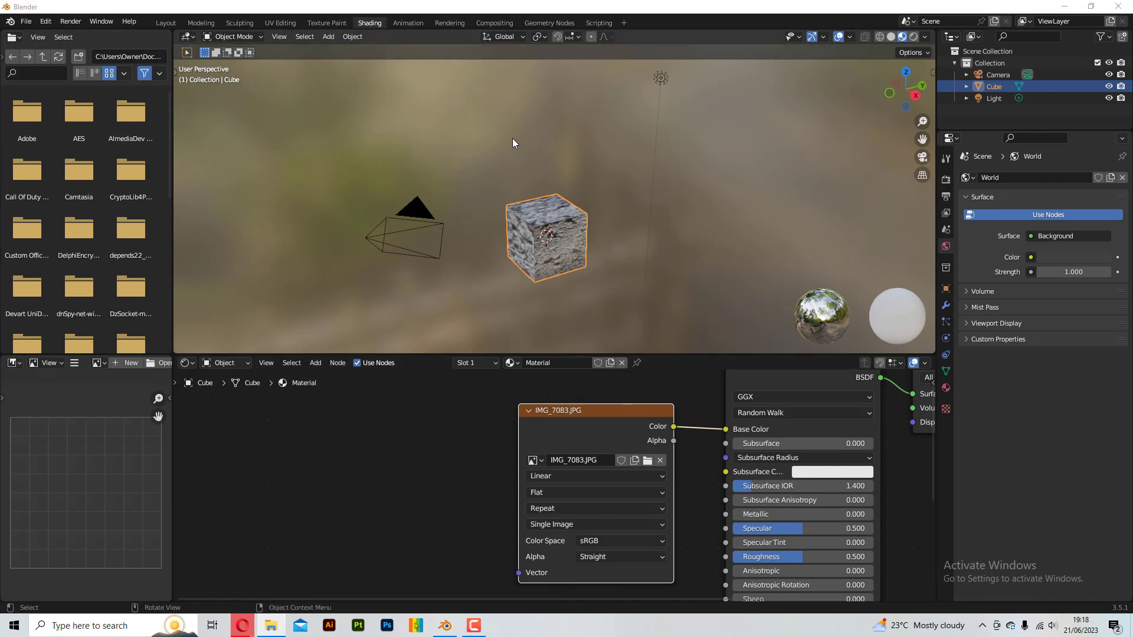
{"action": "left_click", "coordinate": [565, 415]}
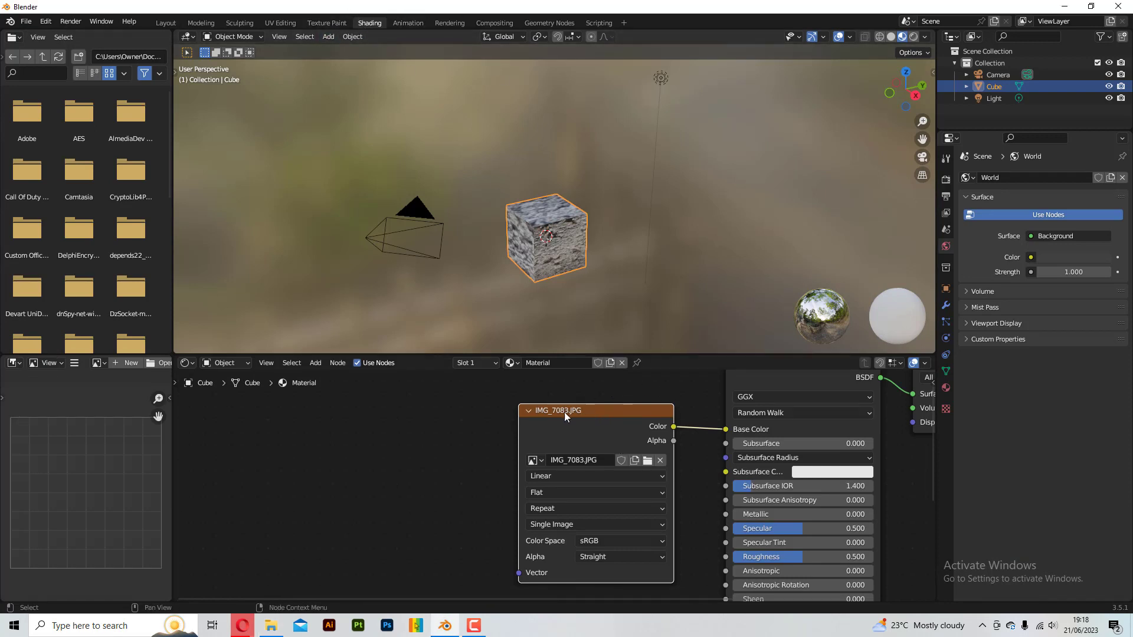
{"action": "key", "text": "x"}
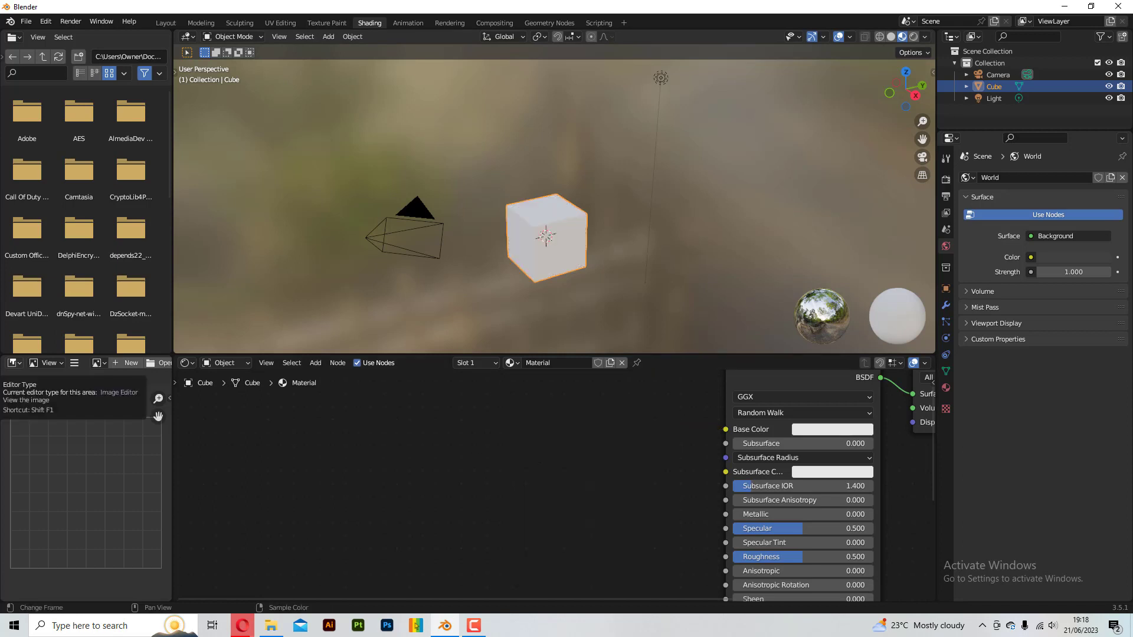
{"action": "left_click_drag", "start_coordinate": [563, 437], "coordinate": [586, 434]}
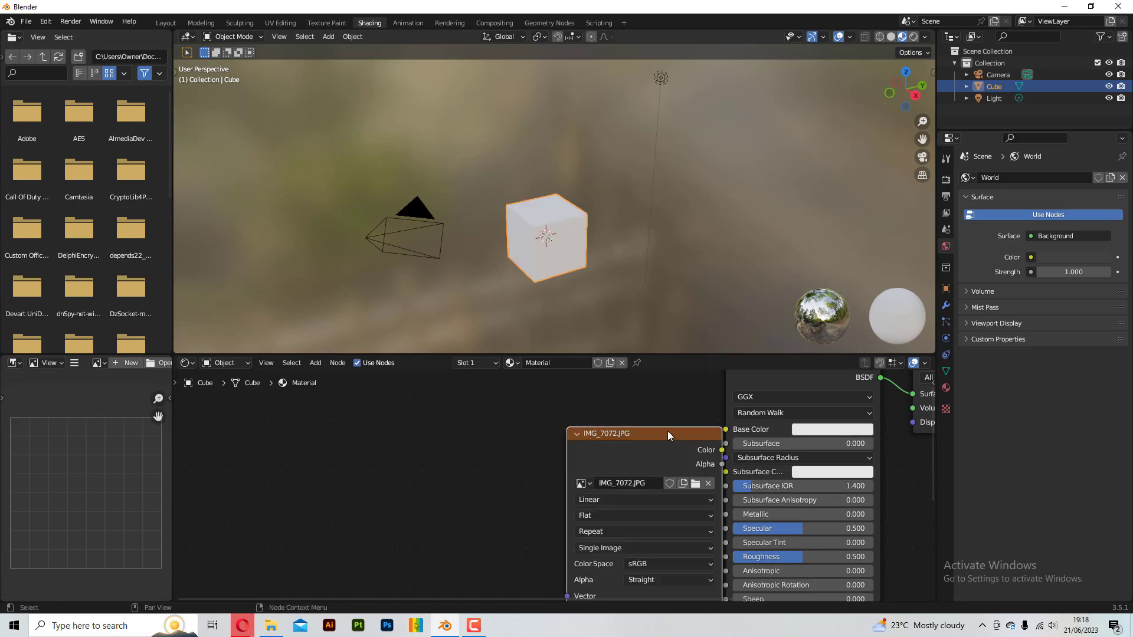
{"action": "left_click_drag", "start_coordinate": [667, 431], "coordinate": [727, 430]}
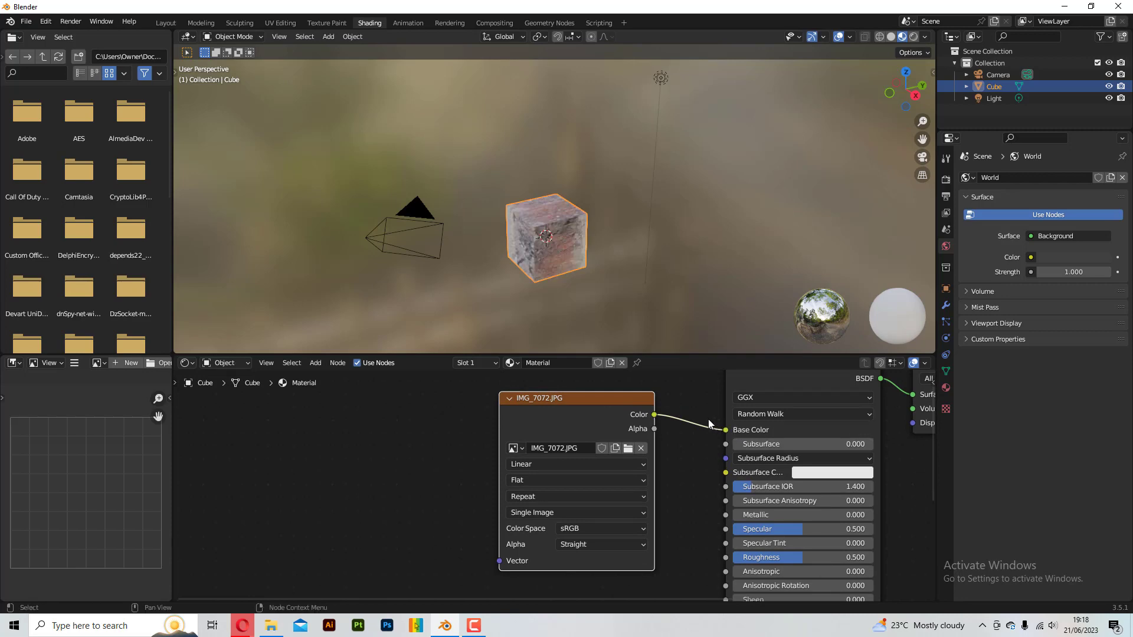
- Back in the UV Editing workspace, select the whole front face and rotate its UV rectangle a quarter turn
{"action": "left_click", "coordinate": [279, 23]}
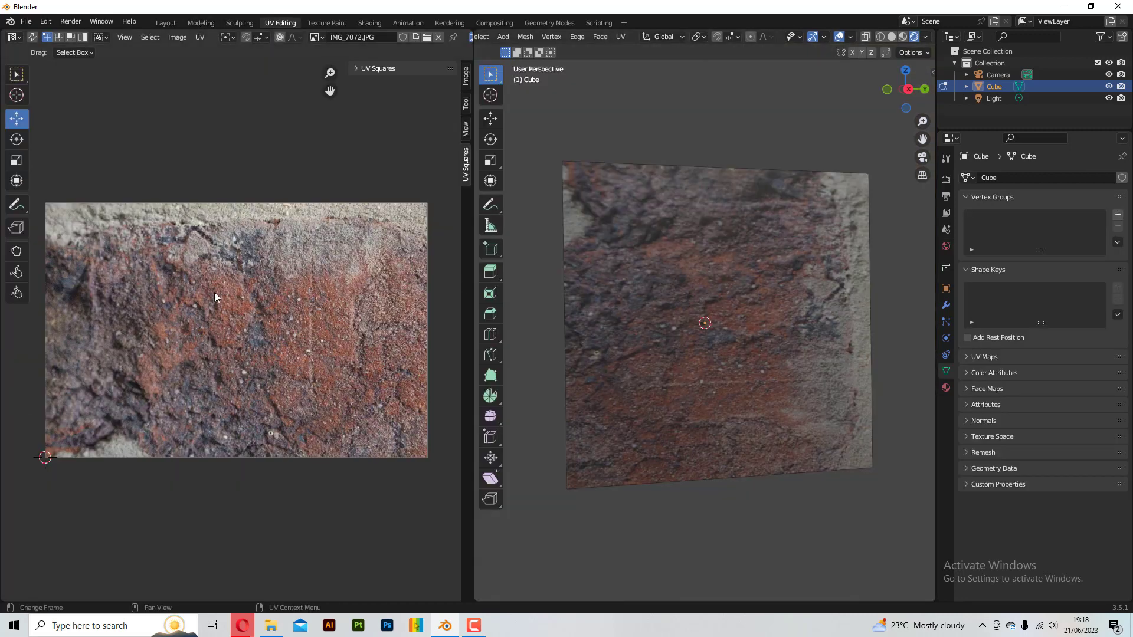
{"action": "key", "text": "a"}
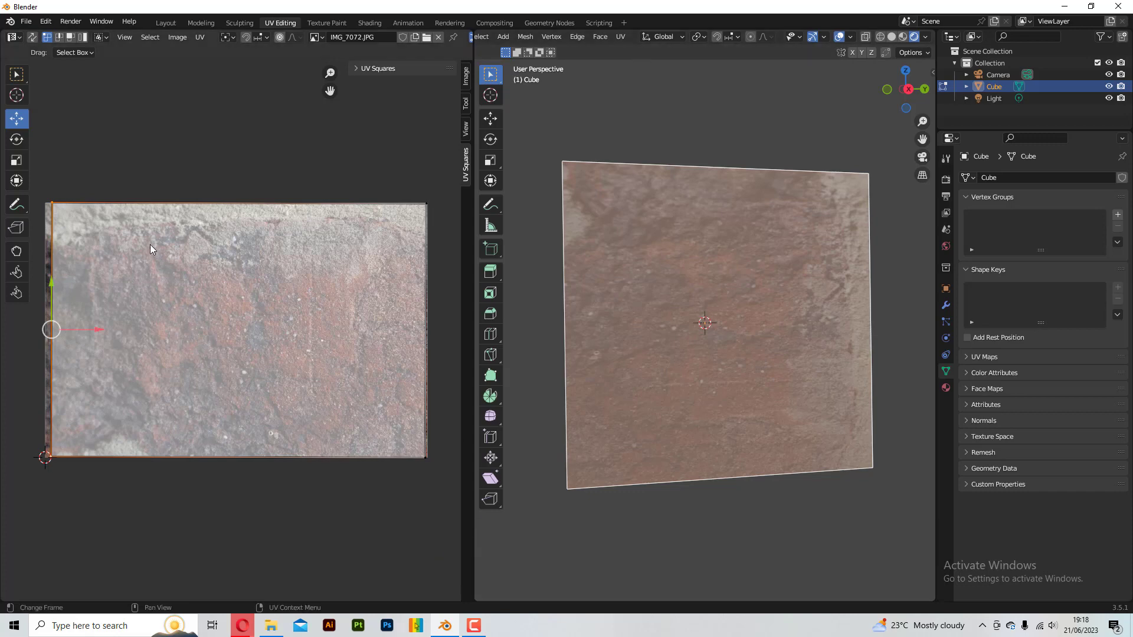
{"action": "key", "text": "a"}
{"action": "left_click", "coordinate": [17, 140]}
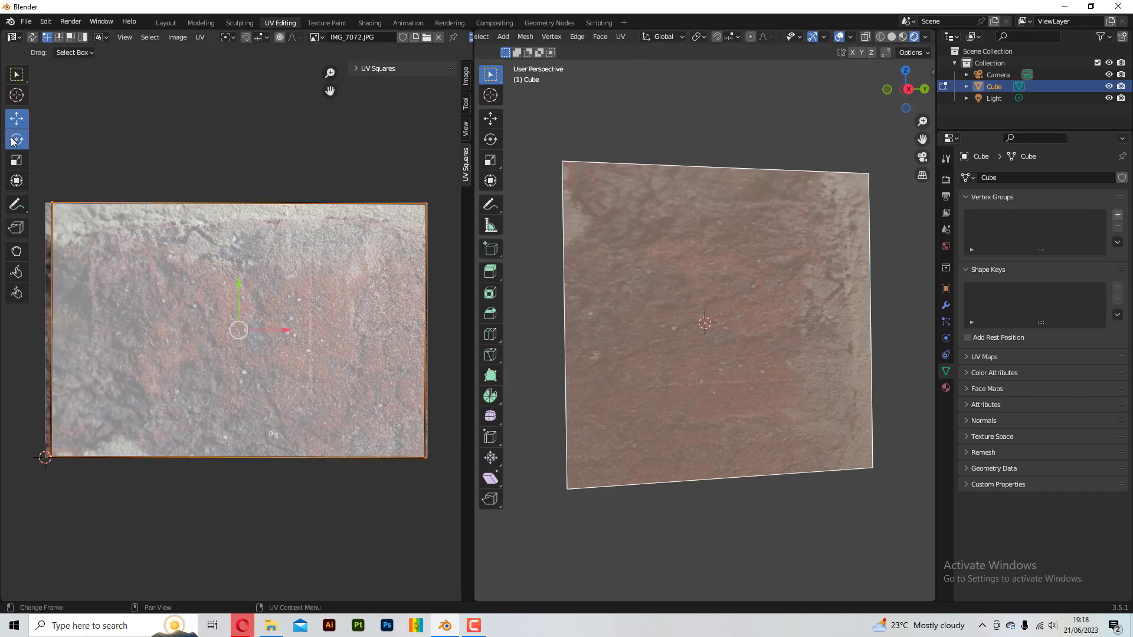
{"action": "left_click_drag", "start_coordinate": [266, 290], "coordinate": [301, 382]}
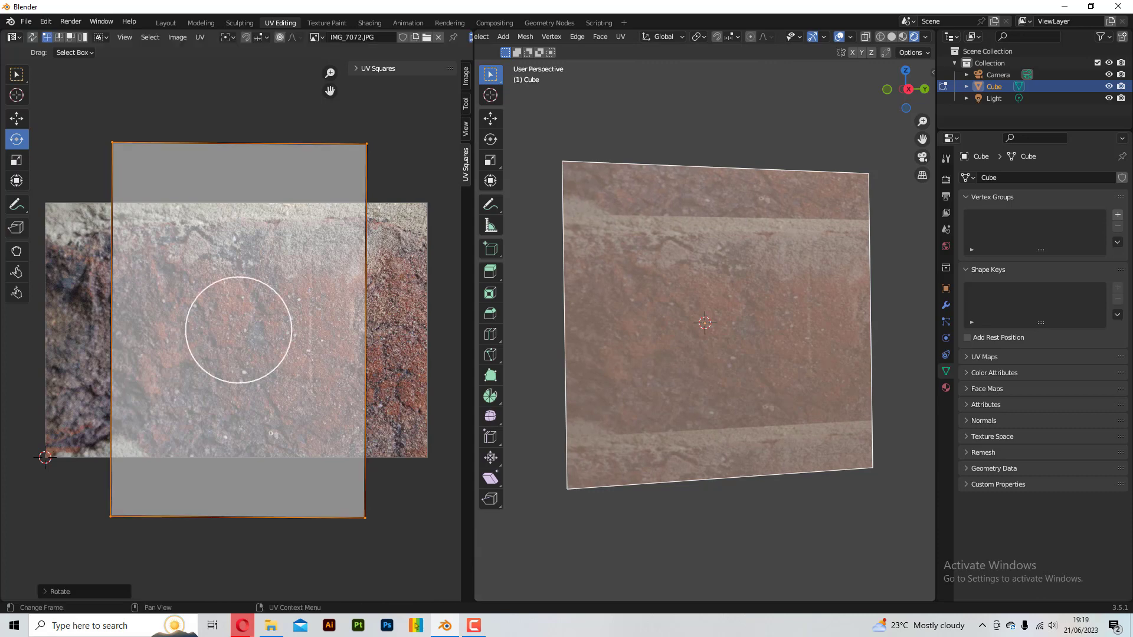
- Move the rotated UV rectangle's top and bottom edges vertically onto the image's upper and lower borders
{"action": "left_click", "coordinate": [16, 118]}
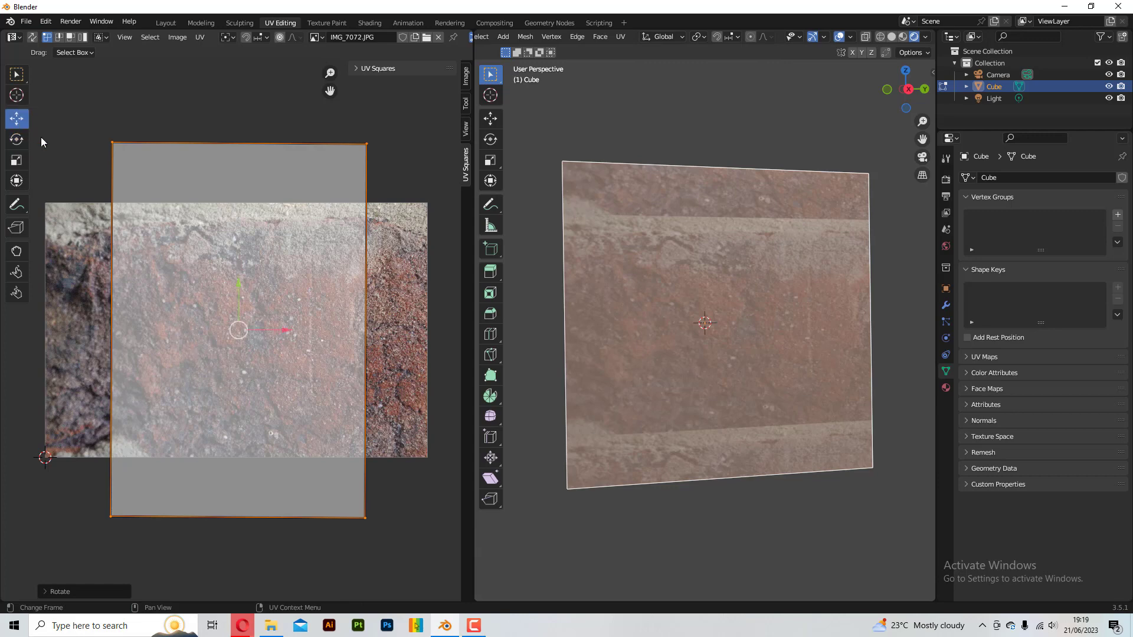
{"action": "left_click", "coordinate": [170, 141]}
{"action": "left_click_drag", "start_coordinate": [238, 99], "coordinate": [237, 161]}
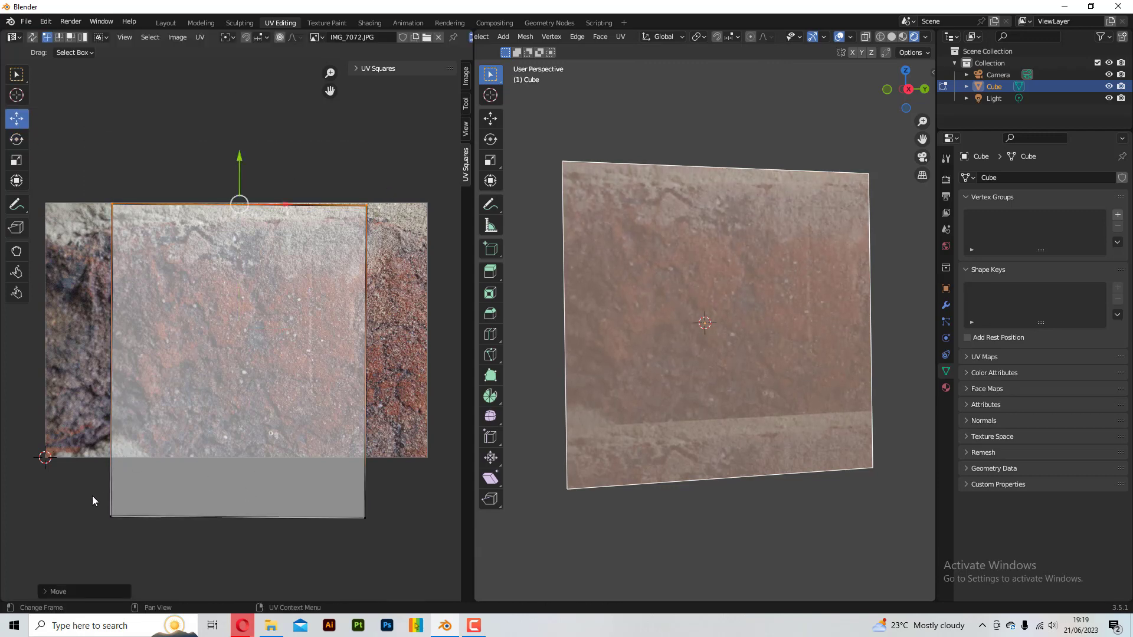
{"action": "left_click_drag", "start_coordinate": [91, 499], "coordinate": [367, 549]}
{"action": "left_click_drag", "start_coordinate": [240, 480], "coordinate": [239, 420]}
- Stretch the UV rectangle horizontally by moving its right and left edges to the brick image's side borders
{"action": "left_click_drag", "start_coordinate": [348, 179], "coordinate": [390, 475]}
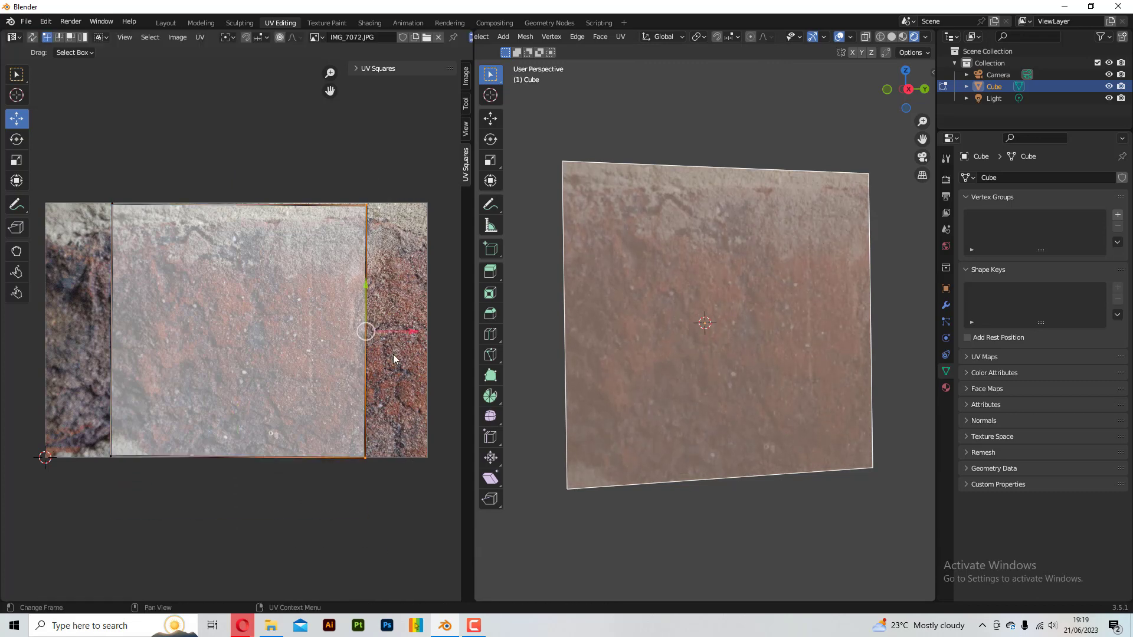
{"action": "left_click_drag", "start_coordinate": [409, 331], "coordinate": [470, 325]}
{"action": "left_click_drag", "start_coordinate": [77, 172], "coordinate": [148, 479]}
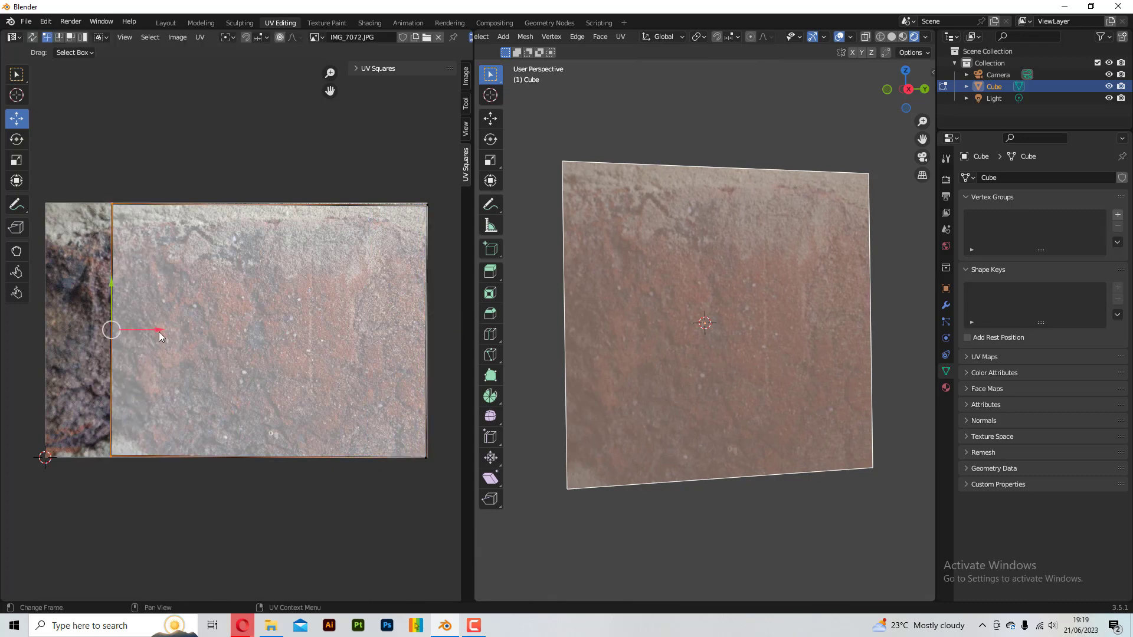
{"action": "left_click_drag", "start_coordinate": [124, 325], "coordinate": [88, 321]}
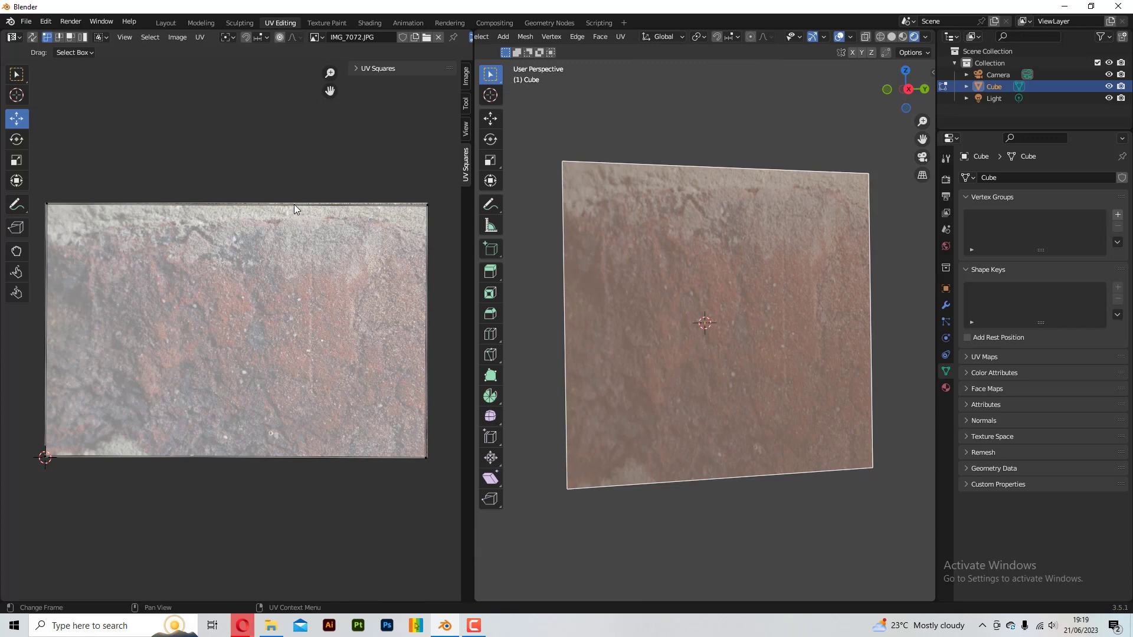
- Deselect the front face and examine the brick texture around the cube in Rendered and Material Preview shading
{"action": "left_click", "coordinate": [699, 117]}
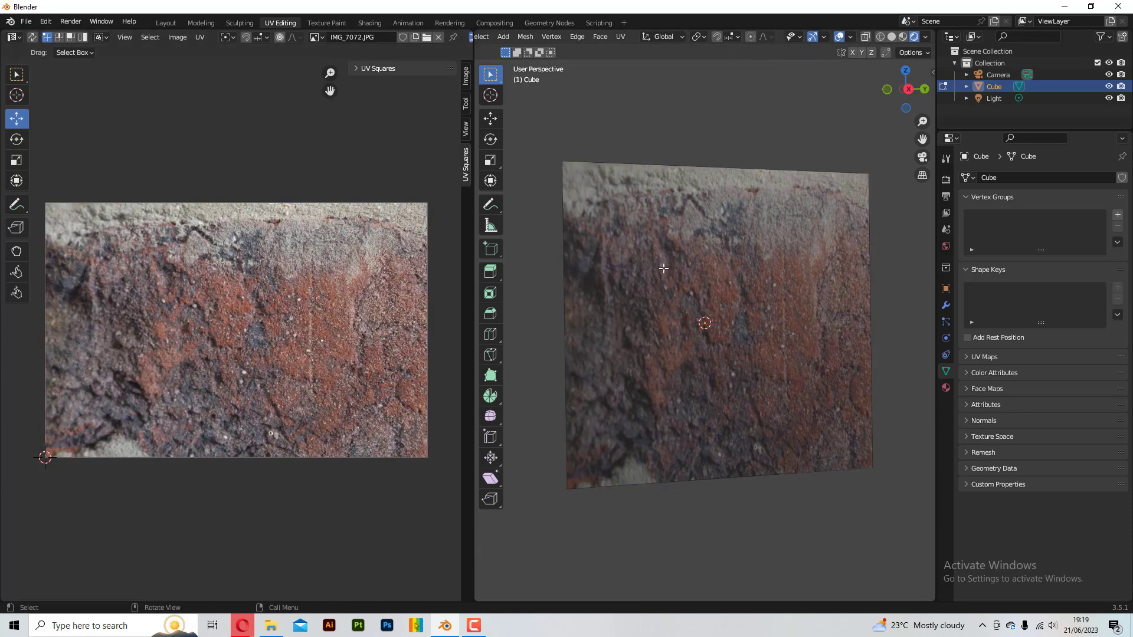
{"action": "mouse_move", "coordinate": [566, 286]}
{"action": "middle_mouse_down"}
{"action": "mouse_move", "coordinate": [655, 287]}
{"action": "mouse_move", "coordinate": [548, 284]}
{"action": "middle_mouse_up"}
{"action": "middle_click_drag", "start_coordinate": [652, 286], "coordinate": [547, 200]}
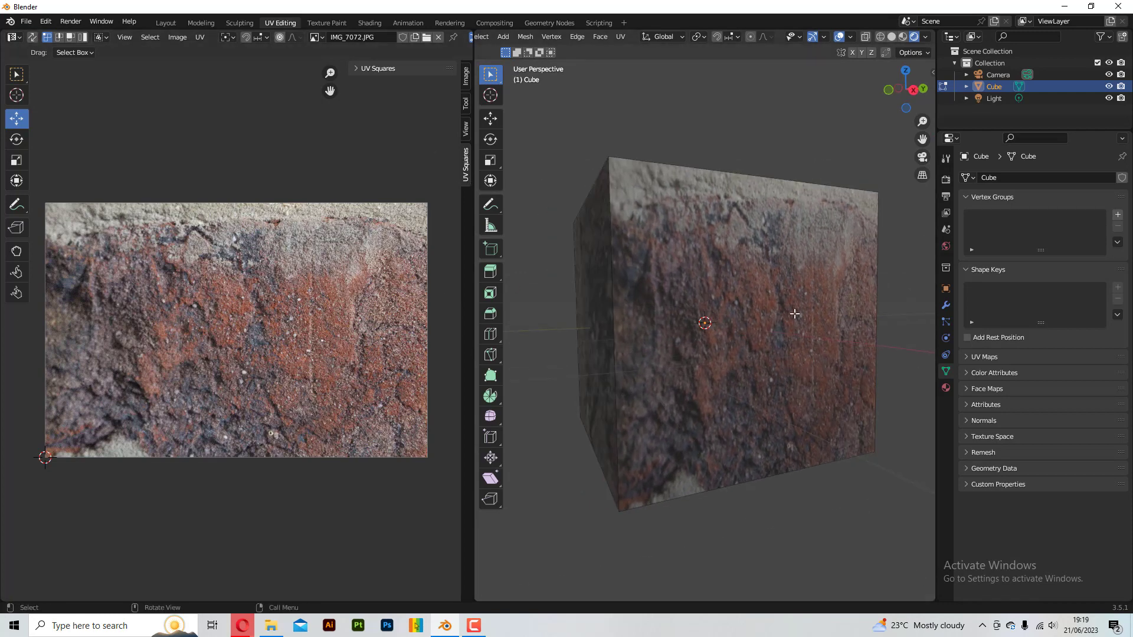
{"action": "middle_click_drag", "start_coordinate": [795, 313], "coordinate": [626, 301]}
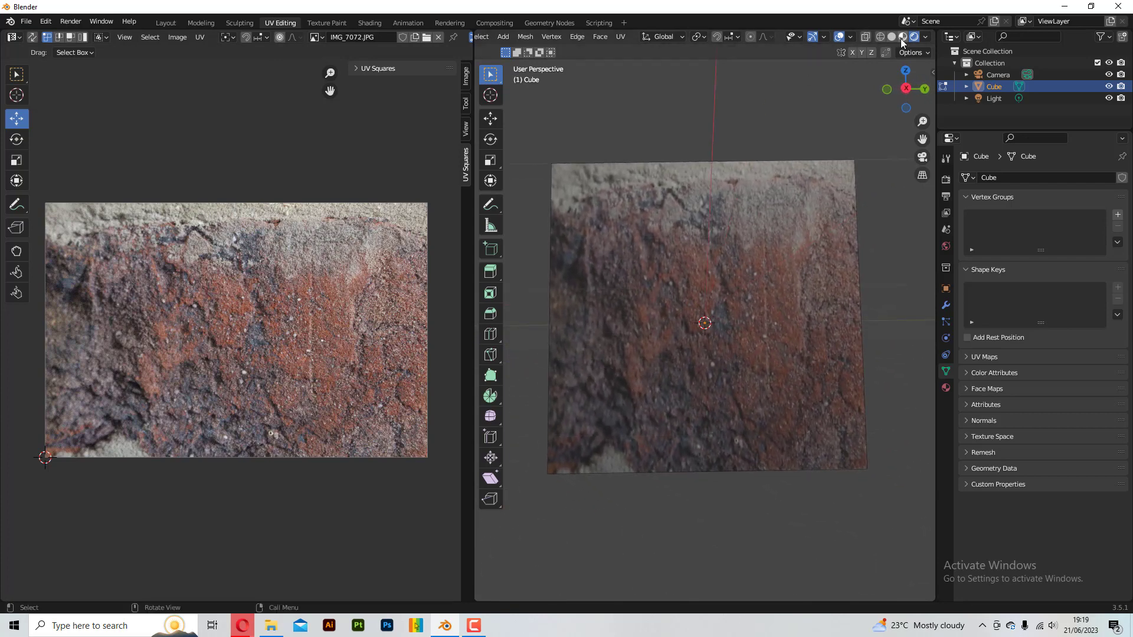
{"action": "left_click", "coordinate": [902, 37]}
{"action": "mouse_move", "coordinate": [767, 295]}
{"action": "middle_mouse_down"}
{"action": "mouse_move", "coordinate": [701, 292]}
{"action": "mouse_move", "coordinate": [875, 275]}
{"action": "mouse_move", "coordinate": [767, 284]}
{"action": "middle_mouse_up"}
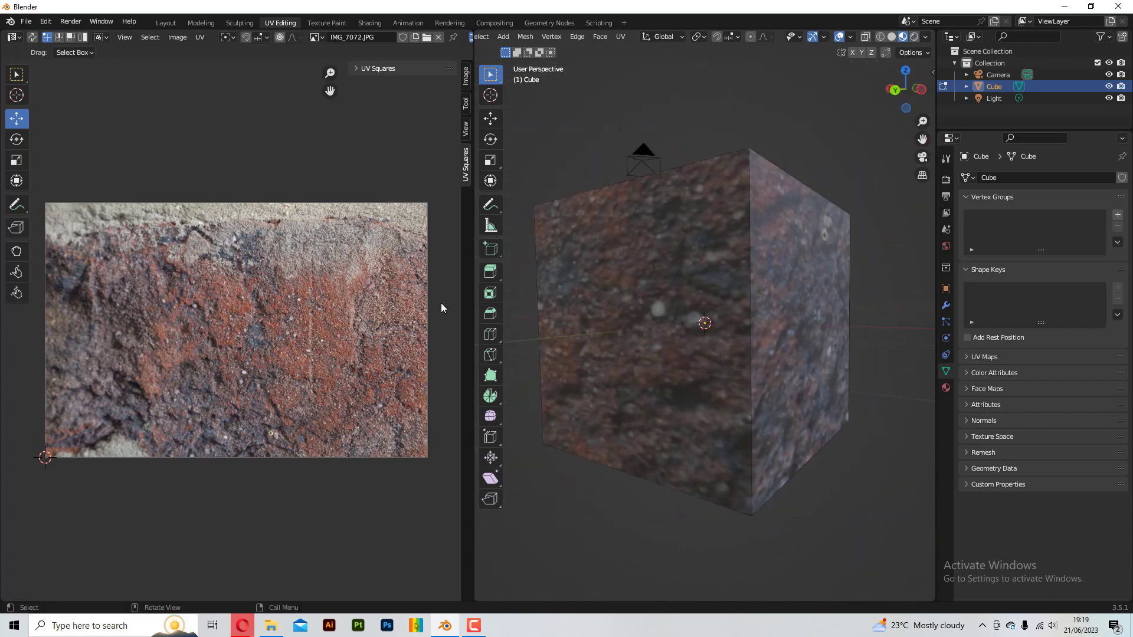
- Examine the front face's brick texture up close and return the viewport to Rendered shading
{"action": "middle_click_drag", "start_coordinate": [580, 308], "coordinate": [717, 299]}
{"action": "scroll", "coordinate": [711, 299], "scroll_direction": "up", "scroll_amount": 3}
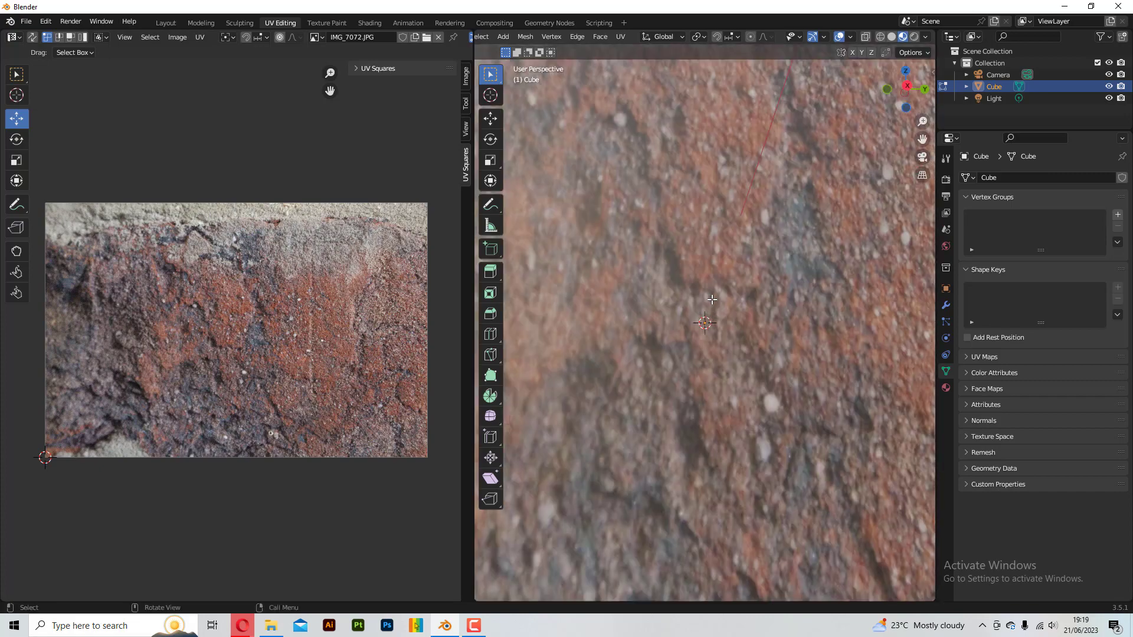
{"action": "scroll", "coordinate": [734, 280], "scroll_direction": "up", "scroll_amount": 1}
{"action": "left_click", "coordinate": [913, 37]}
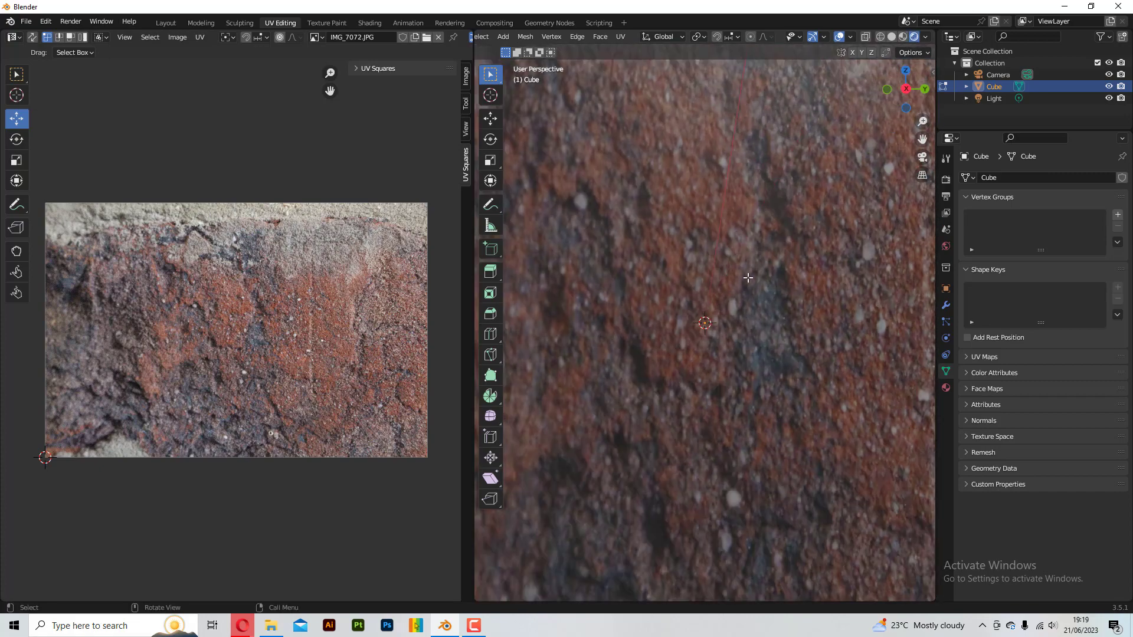
{"action": "scroll", "coordinate": [747, 278], "scroll_direction": "down", "scroll_amount": 5}
{"action": "middle_click_drag", "start_coordinate": [702, 274], "coordinate": [705, 323]}
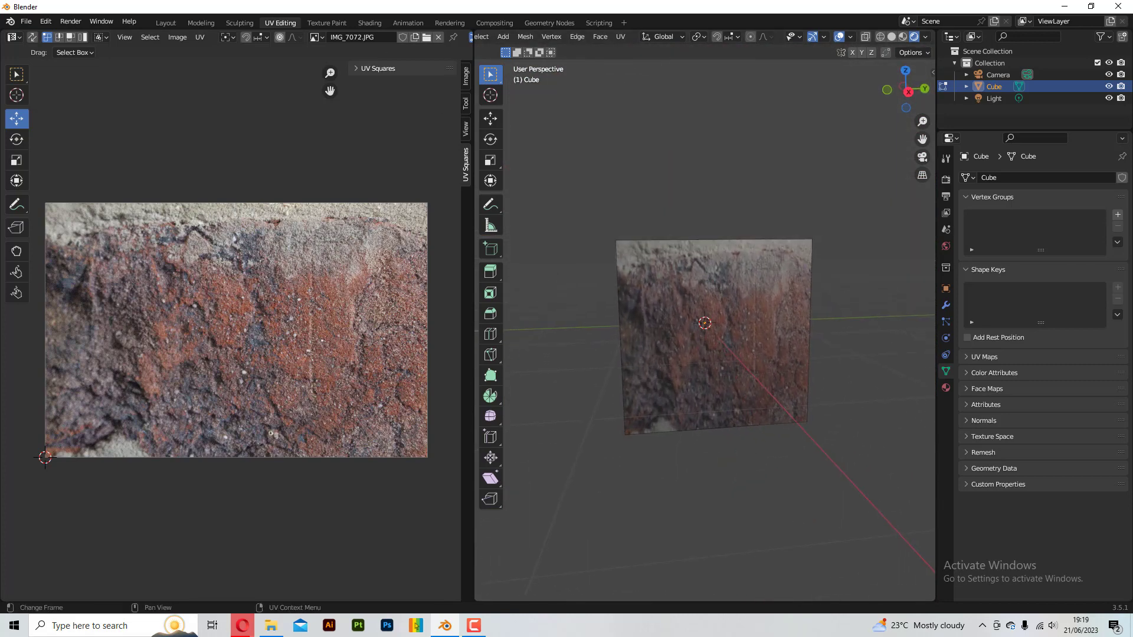
- In the Shading workspace, replace the IMG_7072.JPG texture node with IMG_7080.JPG and connect its Color output to Base Color
{"action": "left_click", "coordinate": [371, 23]}
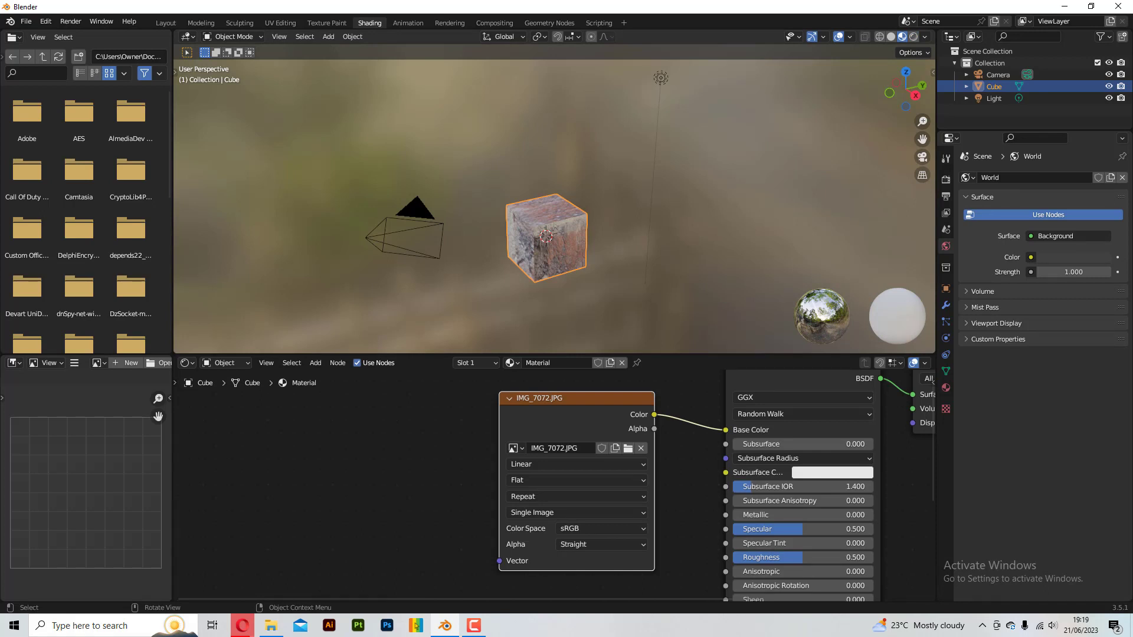
{"action": "left_click_drag", "start_coordinate": [377, 427], "coordinate": [378, 427]}
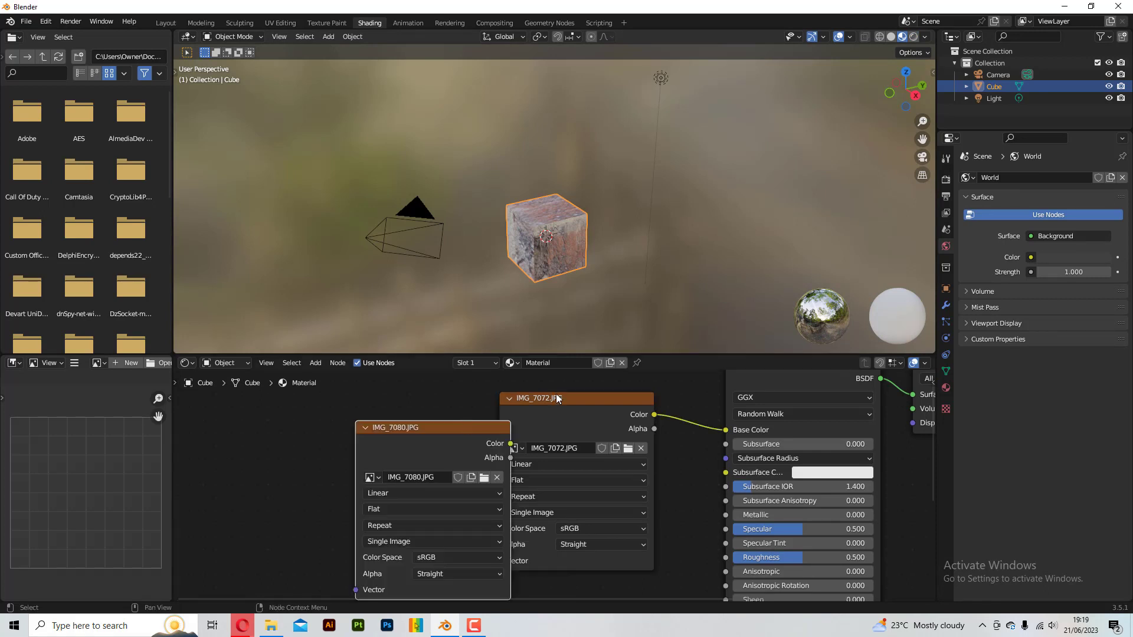
{"action": "left_click", "coordinate": [550, 401]}
{"action": "key", "text": "Delete"}
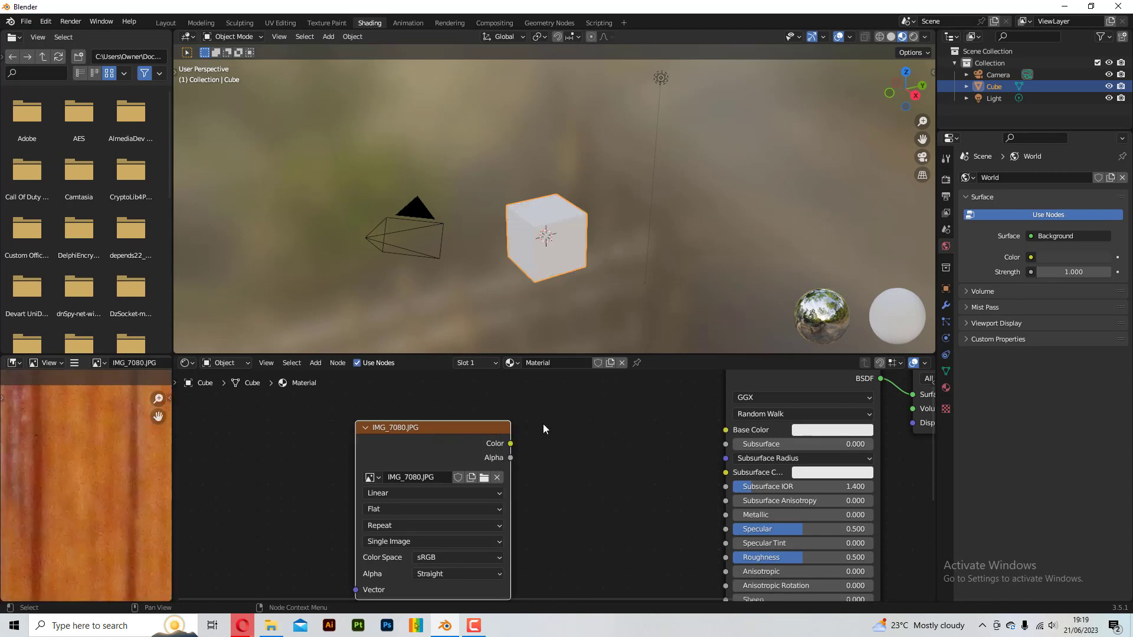
{"action": "left_click_drag", "start_coordinate": [430, 429], "coordinate": [530, 410]}
{"action": "left_click_drag", "start_coordinate": [611, 424], "coordinate": [729, 430]}
- Return to the UV Editing workspace and examine the wood texture on the cube's front face
{"action": "left_click", "coordinate": [276, 23]}
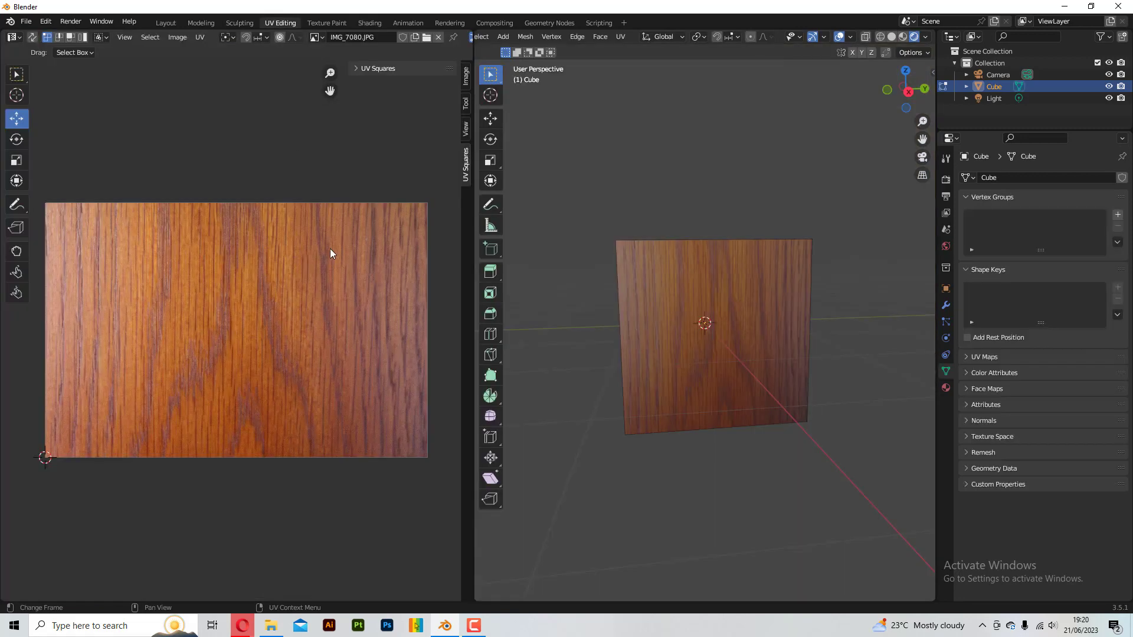
{"action": "scroll", "coordinate": [675, 305], "scroll_direction": "up", "scroll_amount": 2}
{"action": "middle_click_drag", "start_coordinate": [604, 281], "coordinate": [779, 281]}
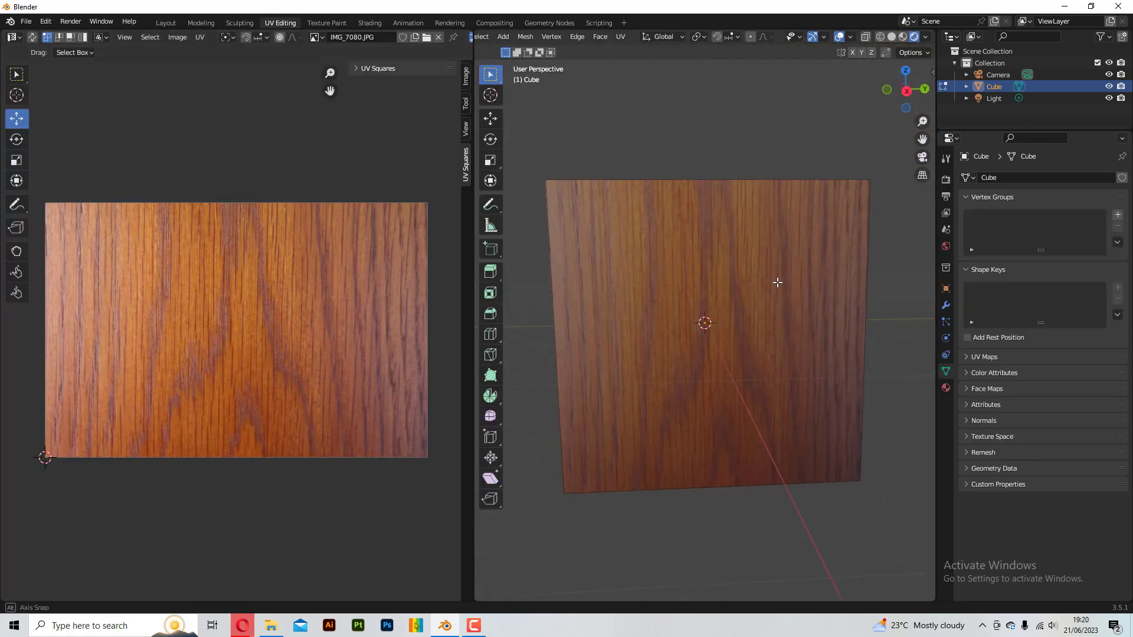
{"action": "scroll", "coordinate": [769, 277], "scroll_direction": "up", "scroll_amount": 2}
{"action": "scroll", "coordinate": [765, 278], "scroll_direction": "down", "scroll_amount": 3}
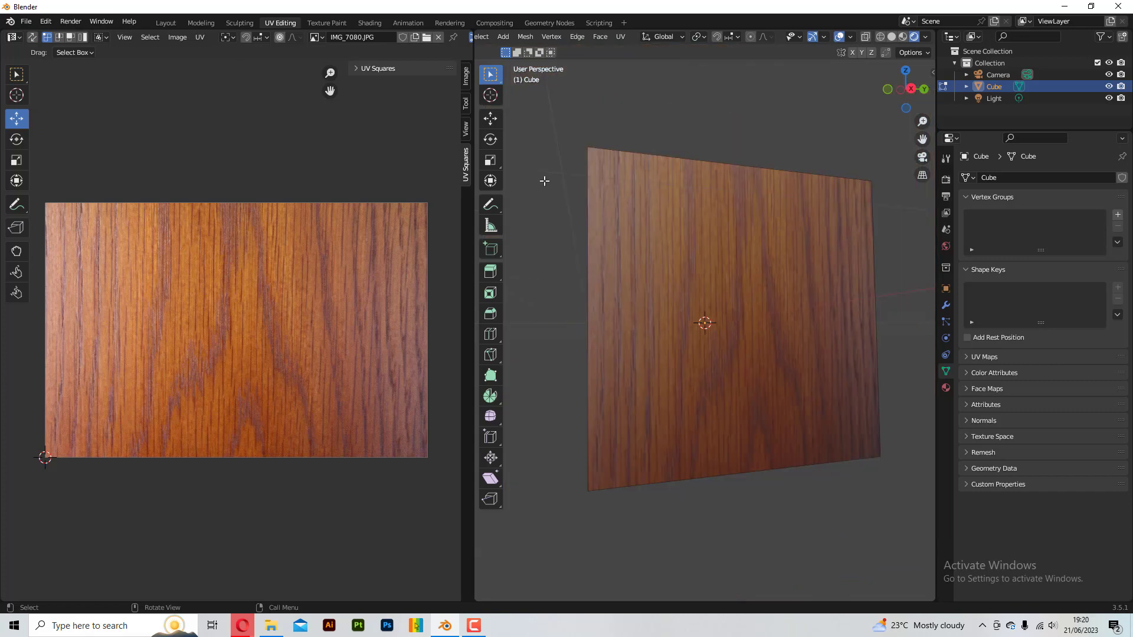